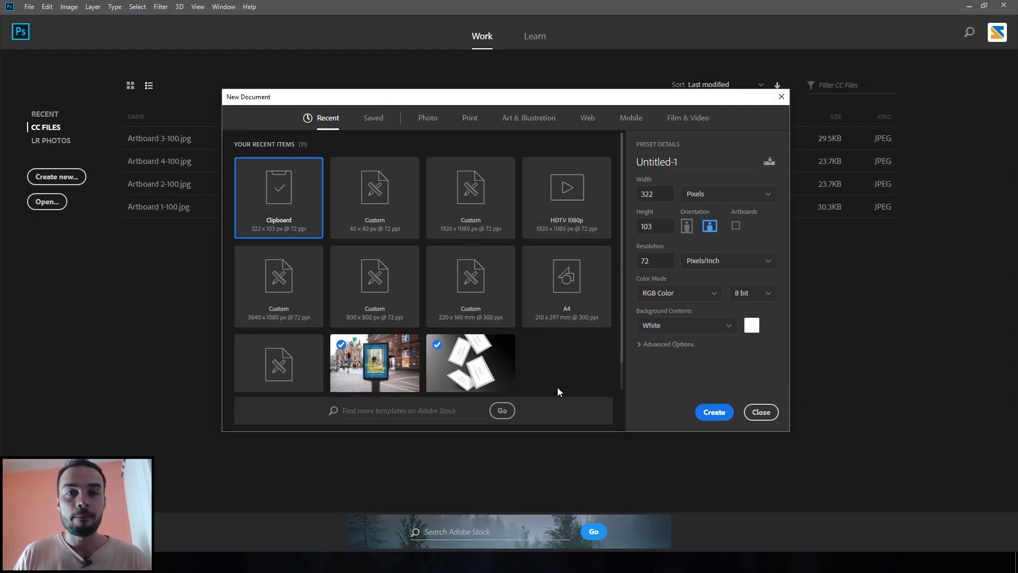
Step: Create a 40 × 40 px white document named 'Pixel Art' with units in Pixels
{"action": "left_click", "coordinate": [408, 212]}
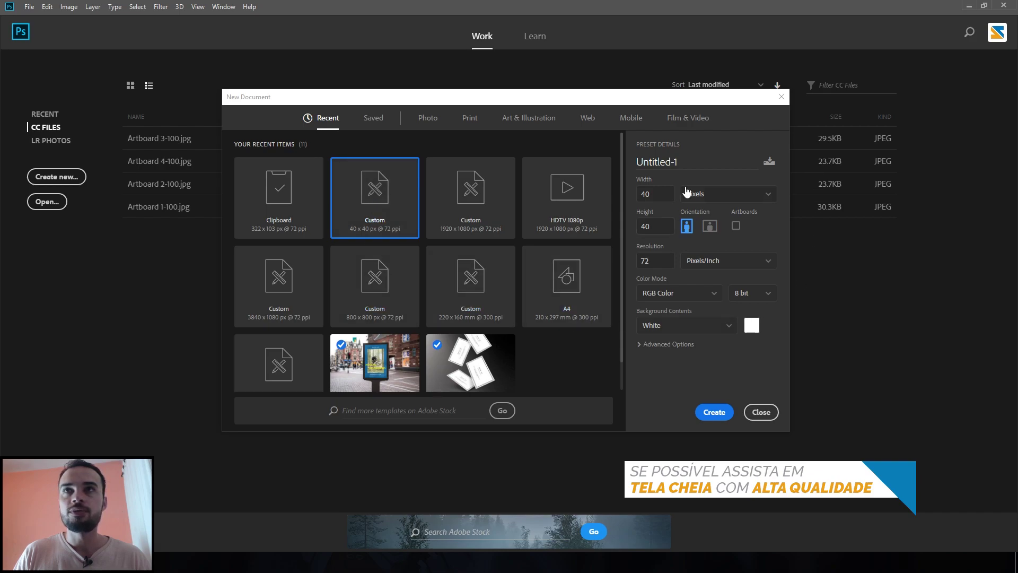
{"action": "left_click", "coordinate": [657, 161]}
{"action": "type", "text": "Pixel"}
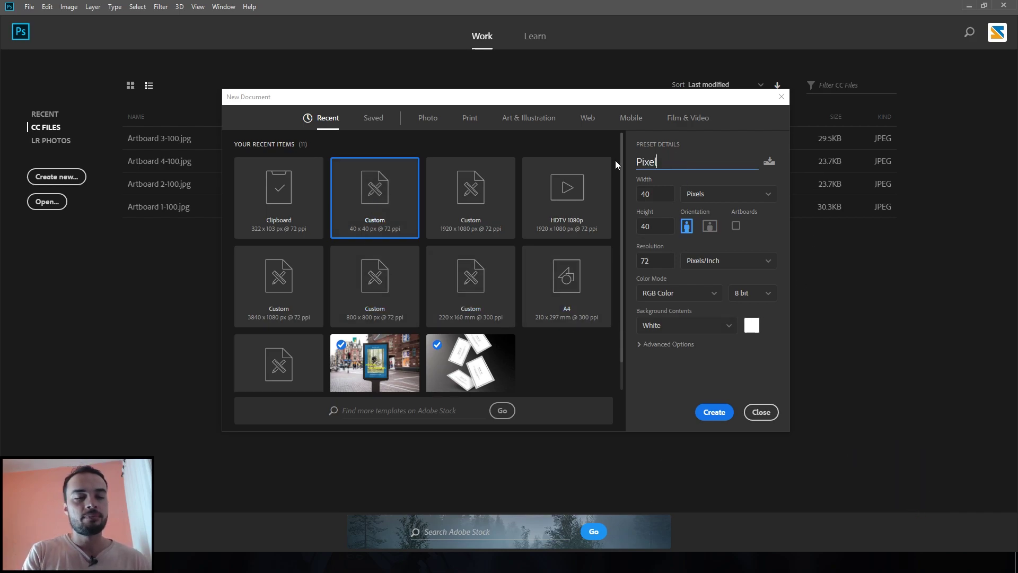
{"action": "type", "text": " Art"}
{"action": "left_click", "coordinate": [661, 194]}
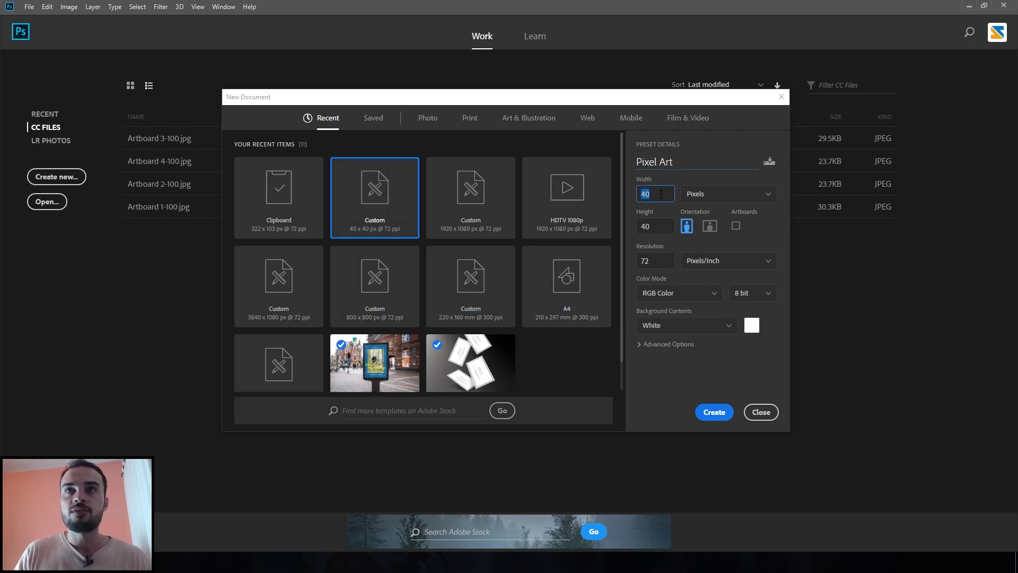
{"action": "left_click", "coordinate": [726, 200]}
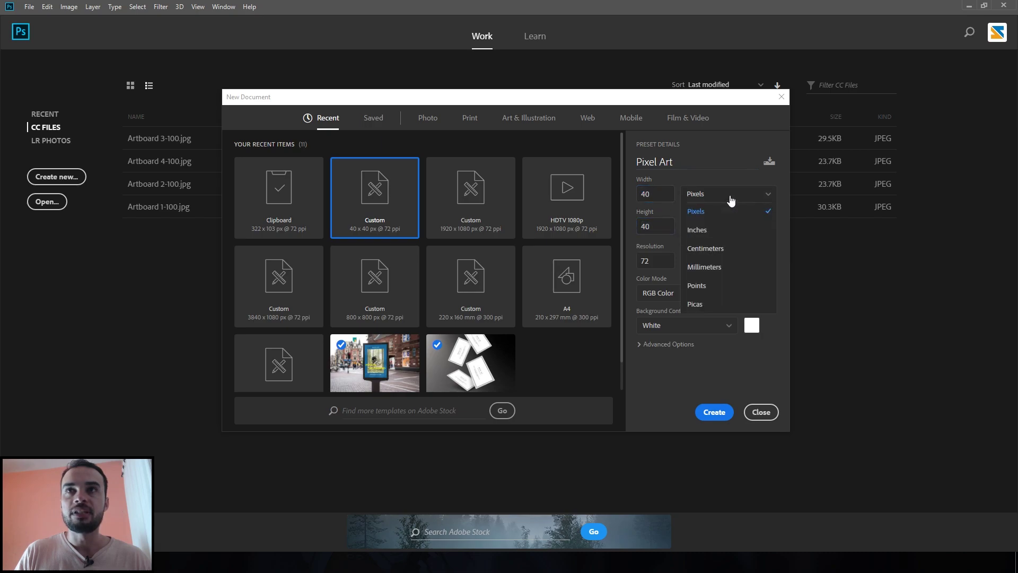
{"action": "left_click", "coordinate": [667, 245]}
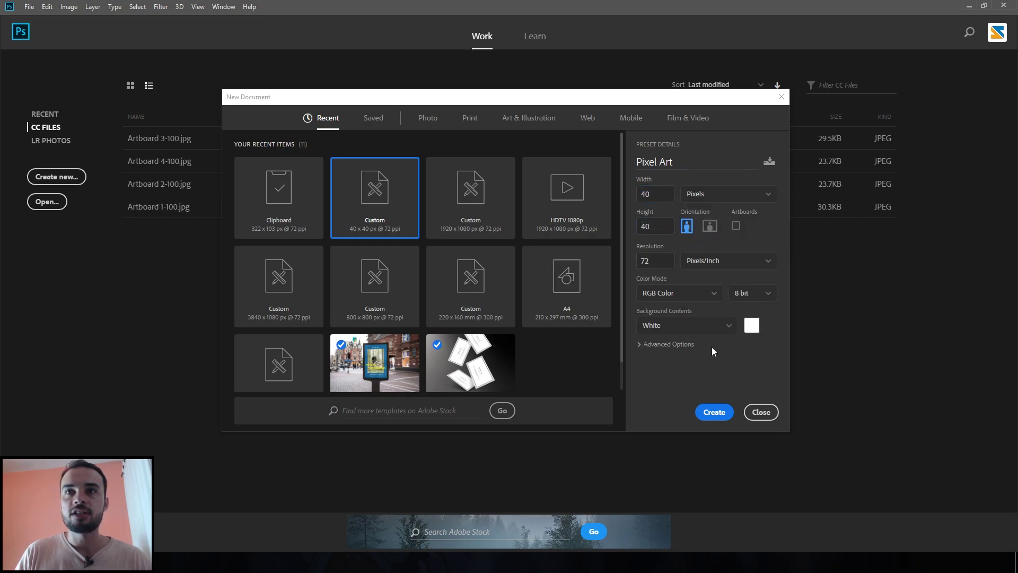
{"action": "left_click", "coordinate": [729, 416]}
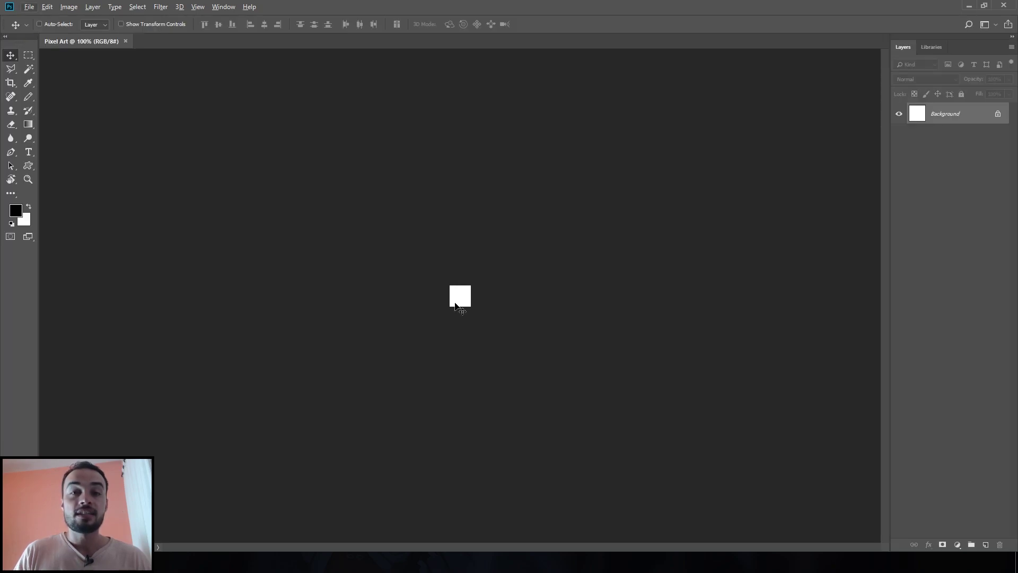
Step: Zoom the tiny canvas to fill the work area, and swap colours so white is foreground
{"action": "left_click_drag", "start_coordinate": [459, 301], "coordinate": [468, 291]}
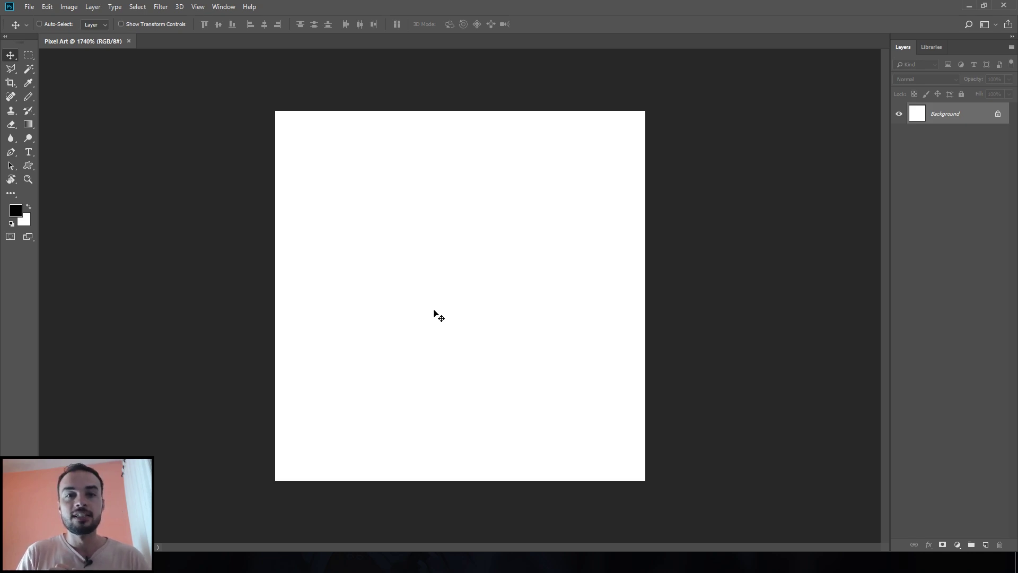
{"action": "left_click_drag", "start_coordinate": [433, 312], "coordinate": [355, 222]}
{"action": "key", "text": "x"}
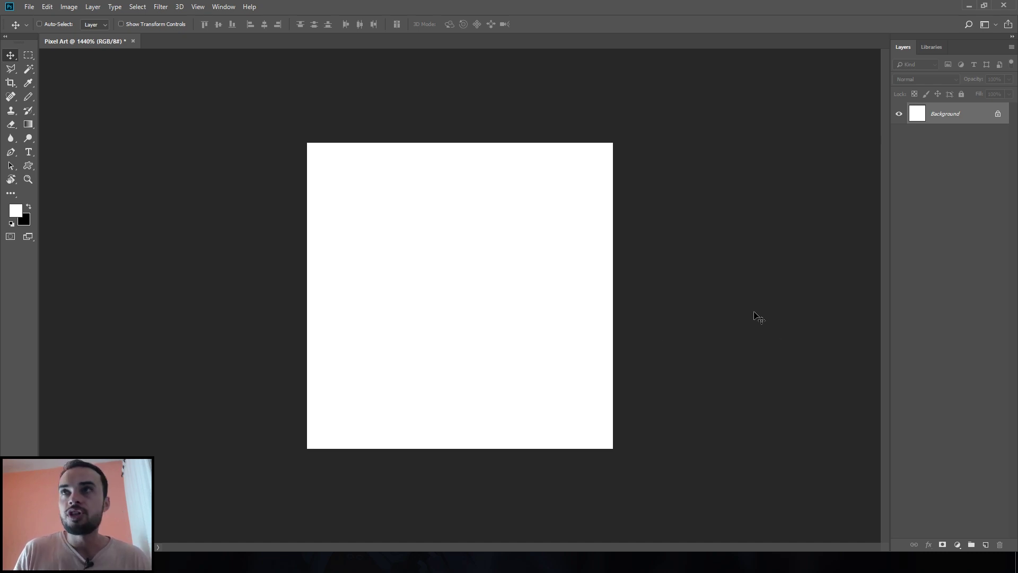
Step: Show the grid over the Pixel Art canvas from the View menu
{"action": "left_click", "coordinate": [198, 8]}
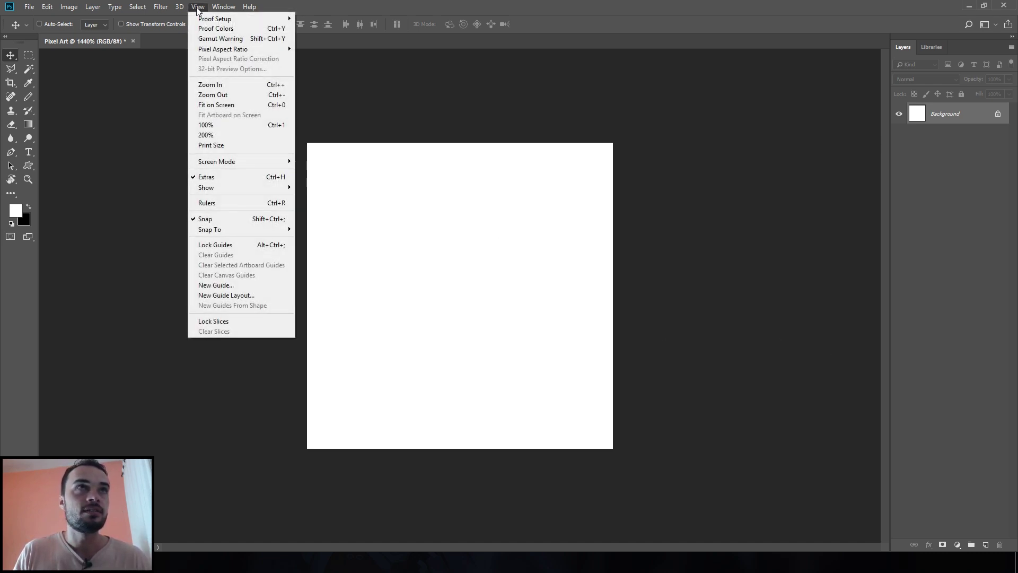
{"action": "left_click", "coordinate": [328, 217]}
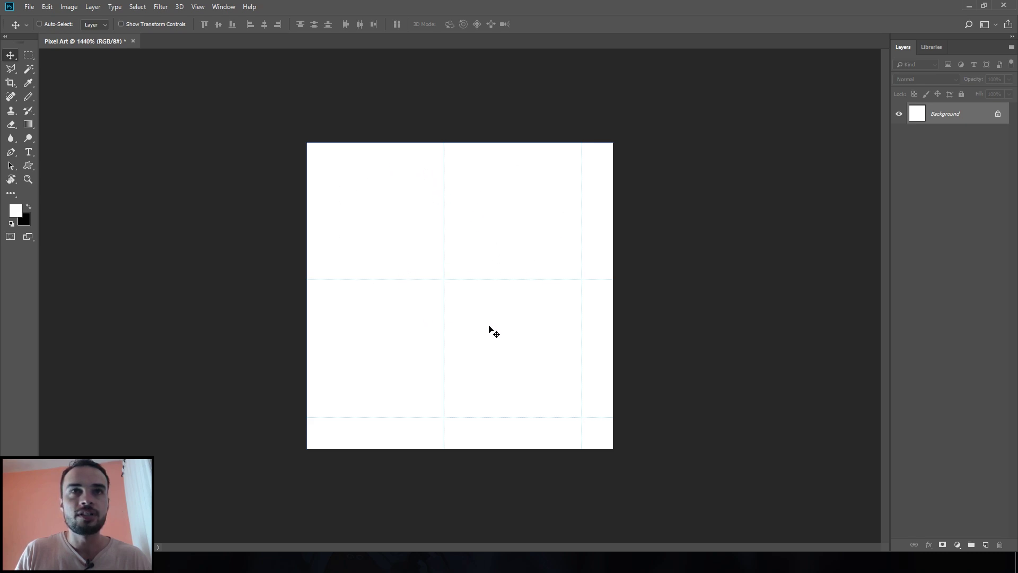
{"action": "left_click", "coordinate": [51, 6]}
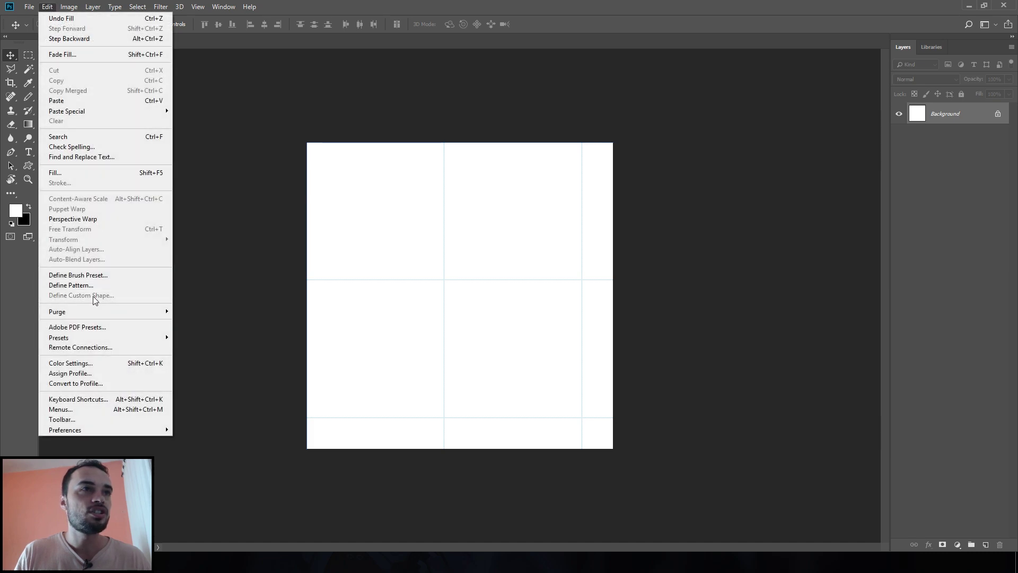
{"action": "mouse_move", "coordinate": [103, 429]}
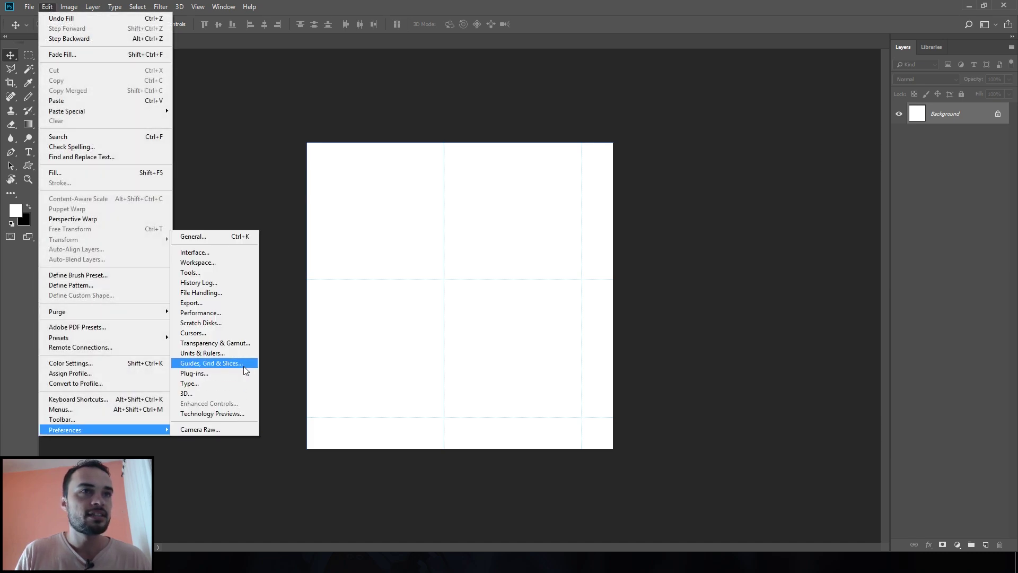
Step: Set gridlines every 1 pixel with 1 subdivision in the Guides, Grid & Slices preferences
{"action": "left_click", "coordinate": [243, 362]}
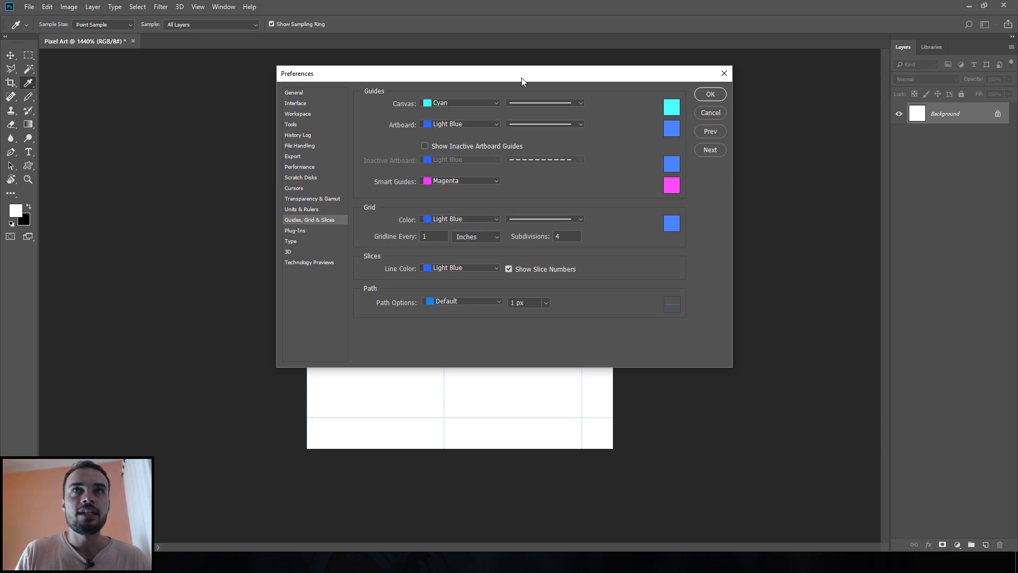
{"action": "left_click_drag", "start_coordinate": [520, 78], "coordinate": [576, 53]}
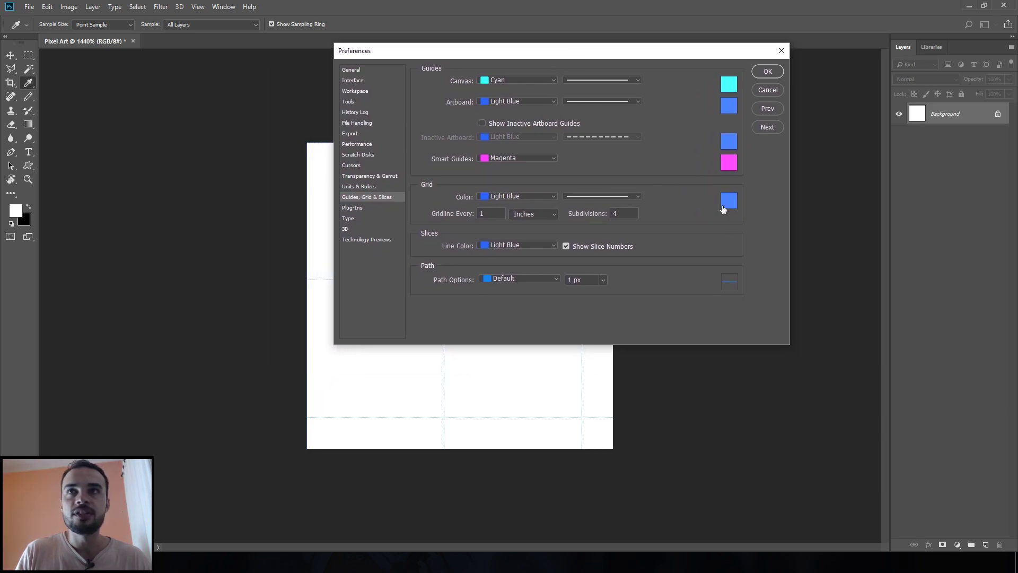
{"action": "left_click", "coordinate": [536, 214]}
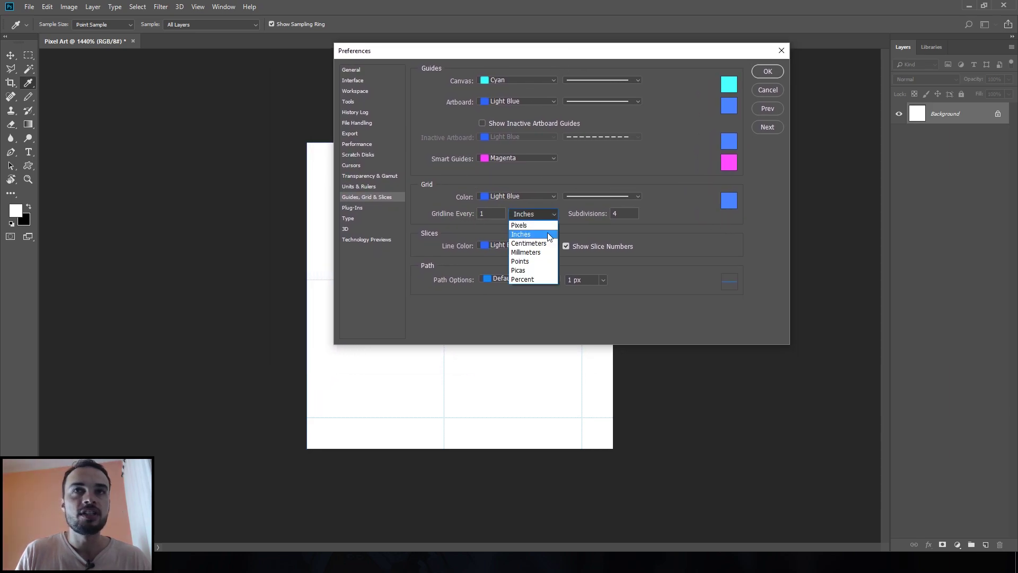
{"action": "left_click", "coordinate": [543, 228]}
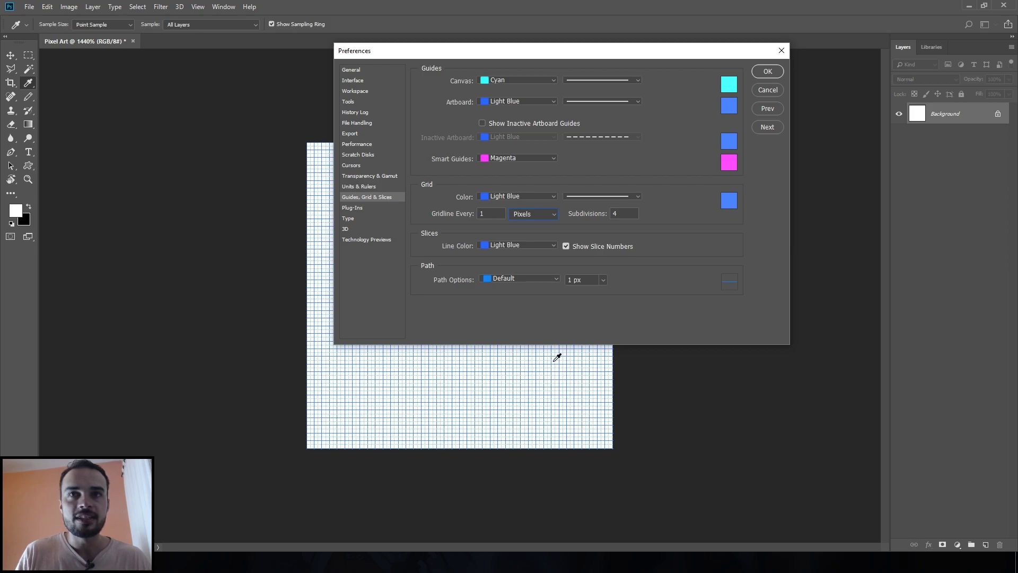
{"action": "key", "text": "Tab"}
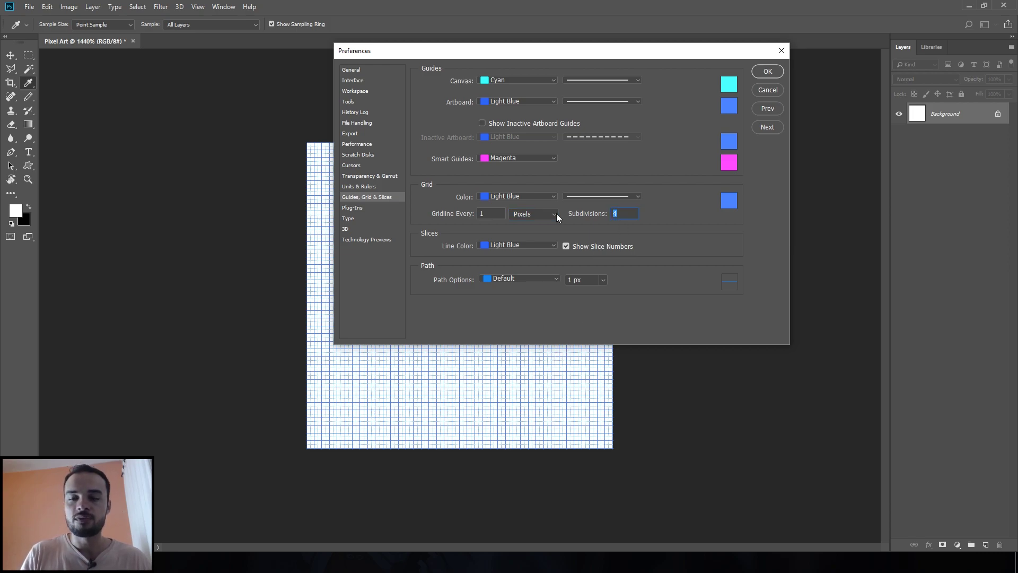
{"action": "type", "text": "1"}
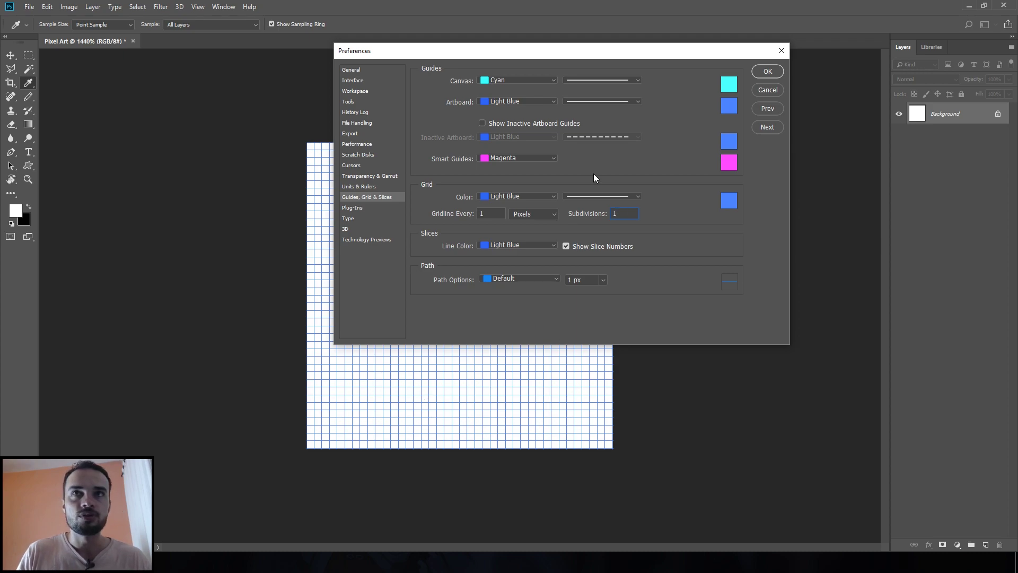
Step: Make the grid colour Cyan, keeping the solid Lines style after trying dashed and dotted
{"action": "left_click", "coordinate": [513, 198]}
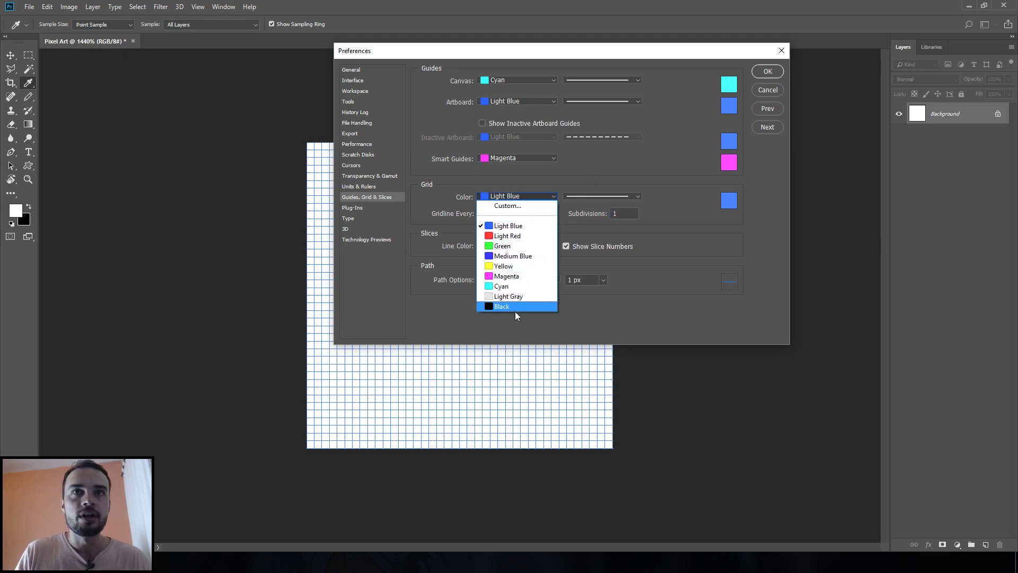
{"action": "left_click", "coordinate": [511, 288]}
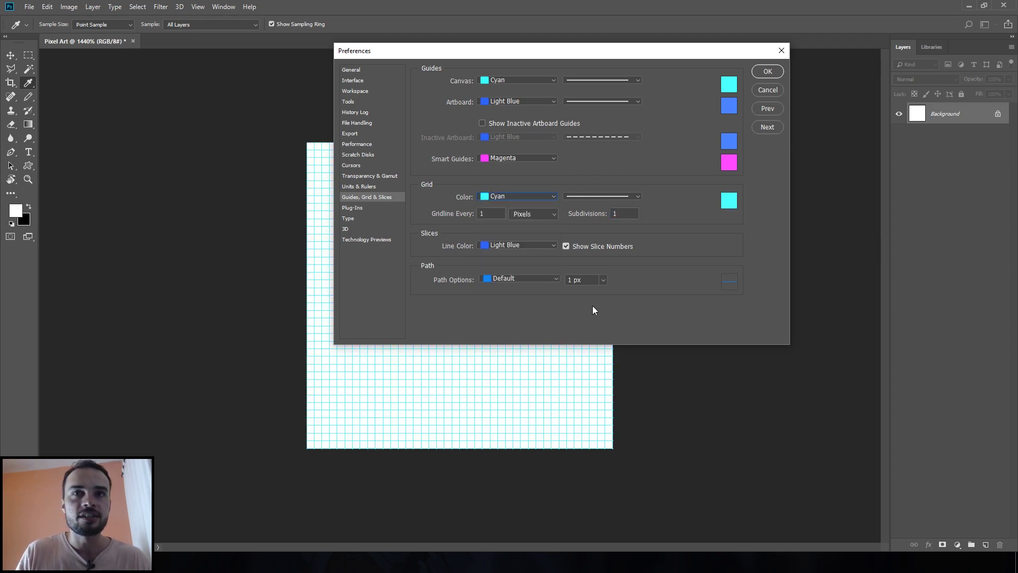
{"action": "left_click", "coordinate": [637, 198]}
{"action": "left_click", "coordinate": [621, 216]}
{"action": "left_click", "coordinate": [638, 193]}
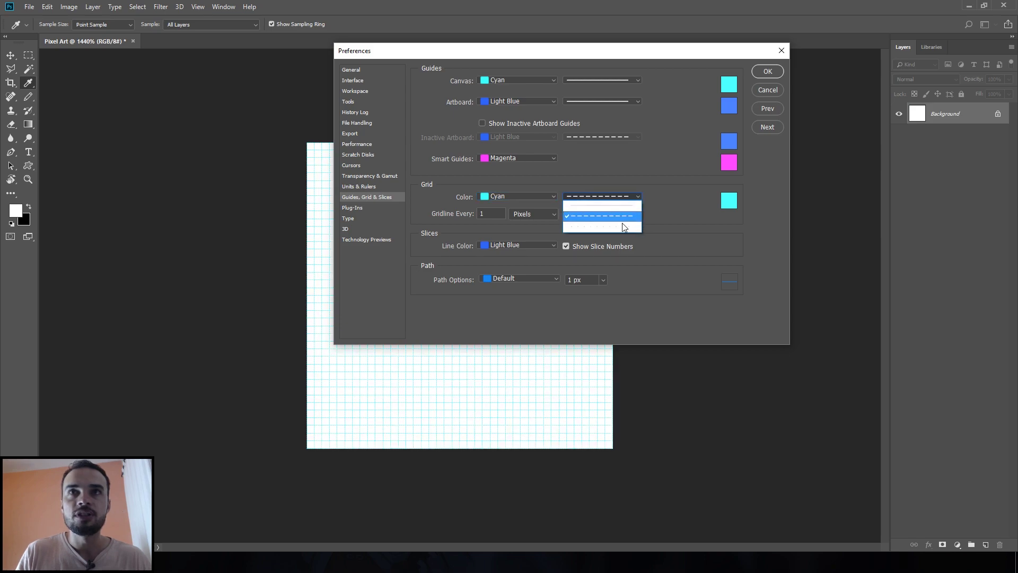
{"action": "left_click", "coordinate": [623, 227]}
{"action": "left_click", "coordinate": [635, 197]}
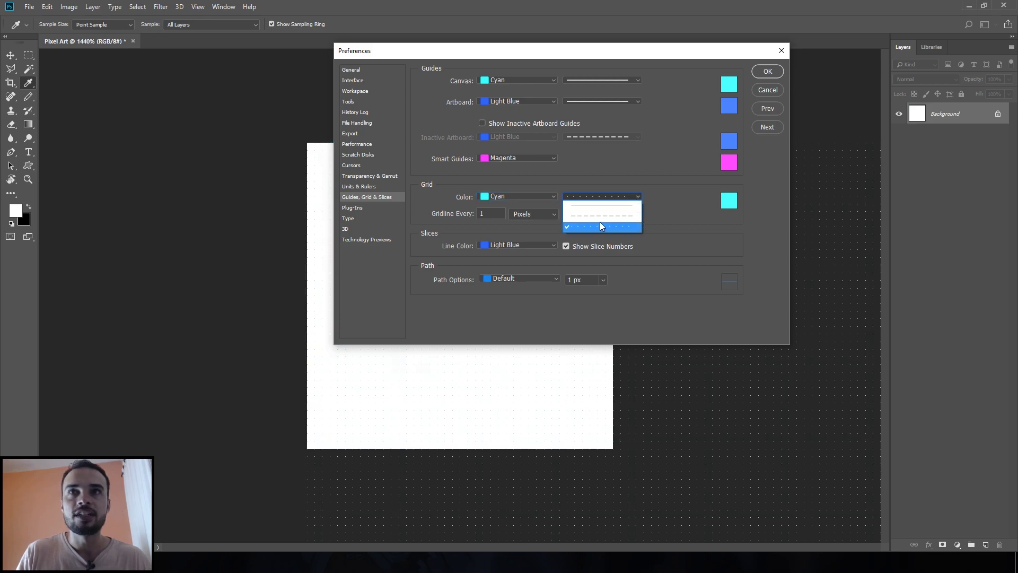
{"action": "left_click", "coordinate": [615, 207]}
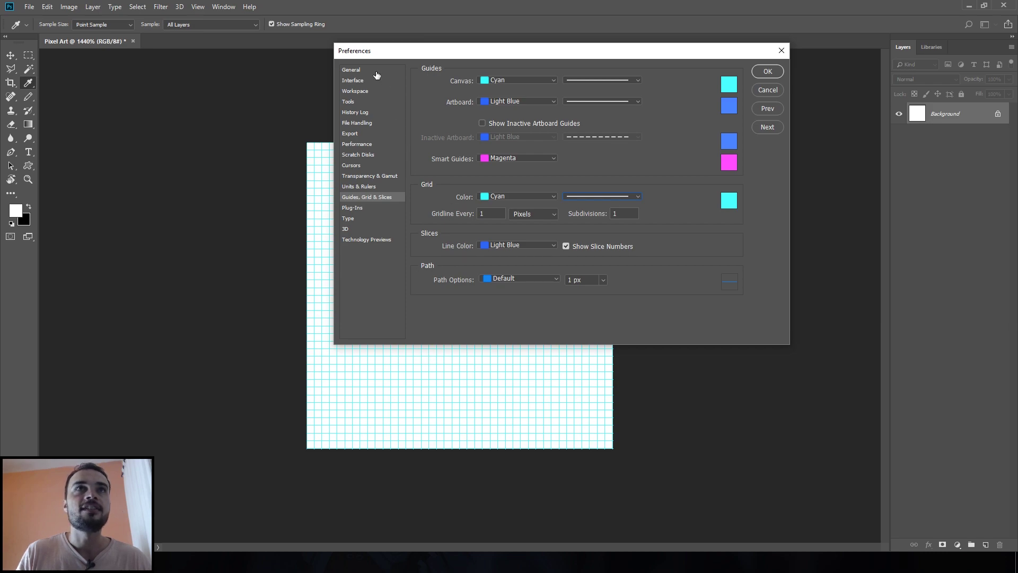
{"action": "left_click", "coordinate": [351, 71]}
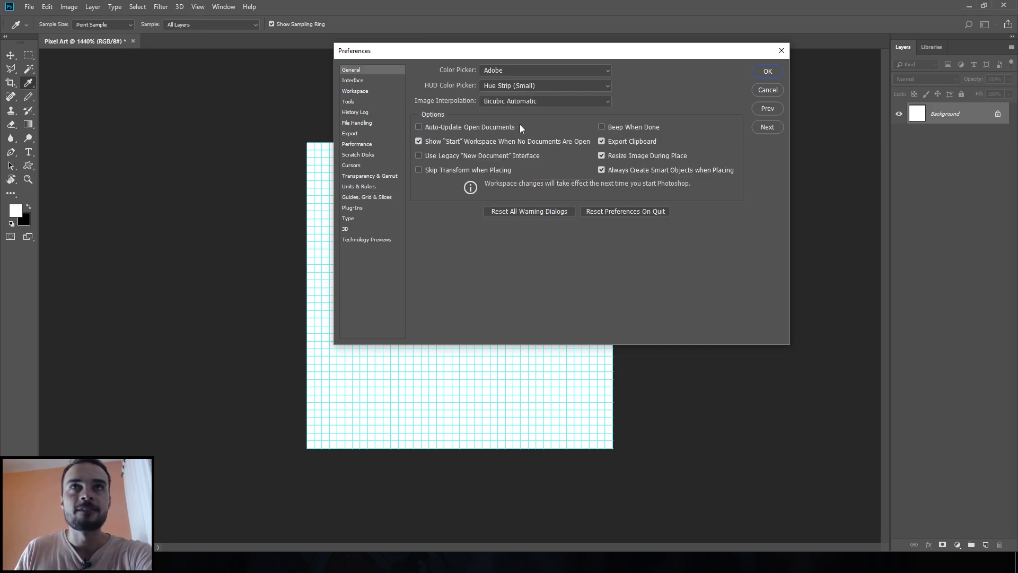
Step: Set Image Interpolation to Nearest Neighbor (preserve hard edges) and apply the preferences
{"action": "left_click", "coordinate": [566, 103]}
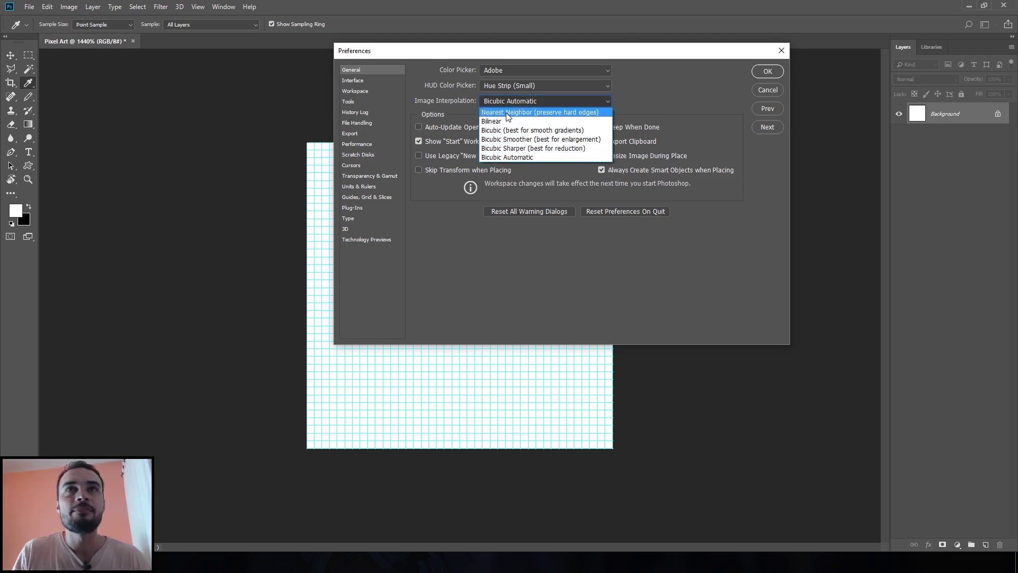
{"action": "left_click", "coordinate": [606, 112]}
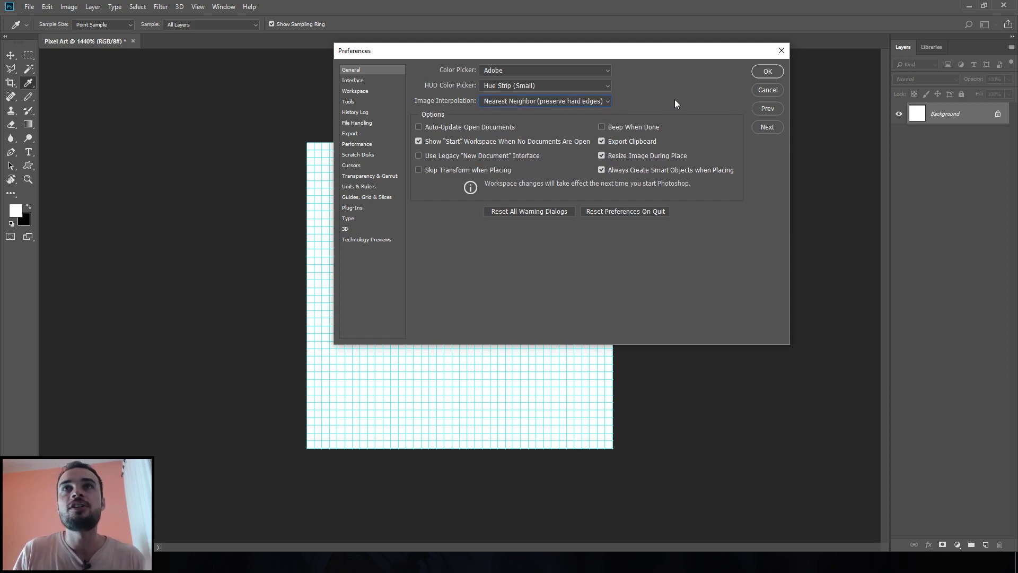
{"action": "left_click", "coordinate": [767, 71]}
{"action": "key", "text": "v"}
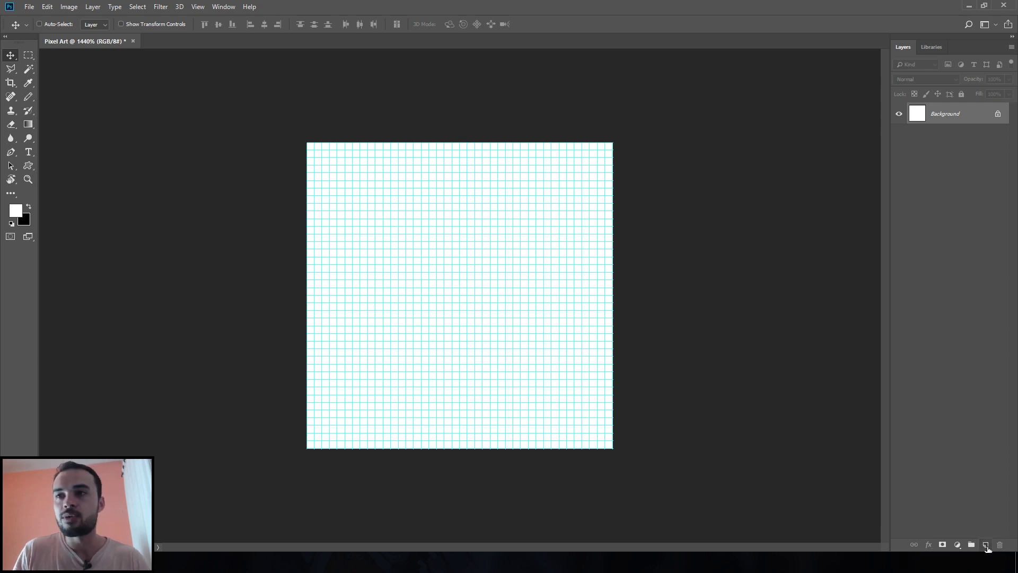
Step: Add a Personagem layer, paint a trial black brush stroke, then undo it
{"action": "left_click", "coordinate": [986, 545]}
{"action": "type", "text": "Personagem"}
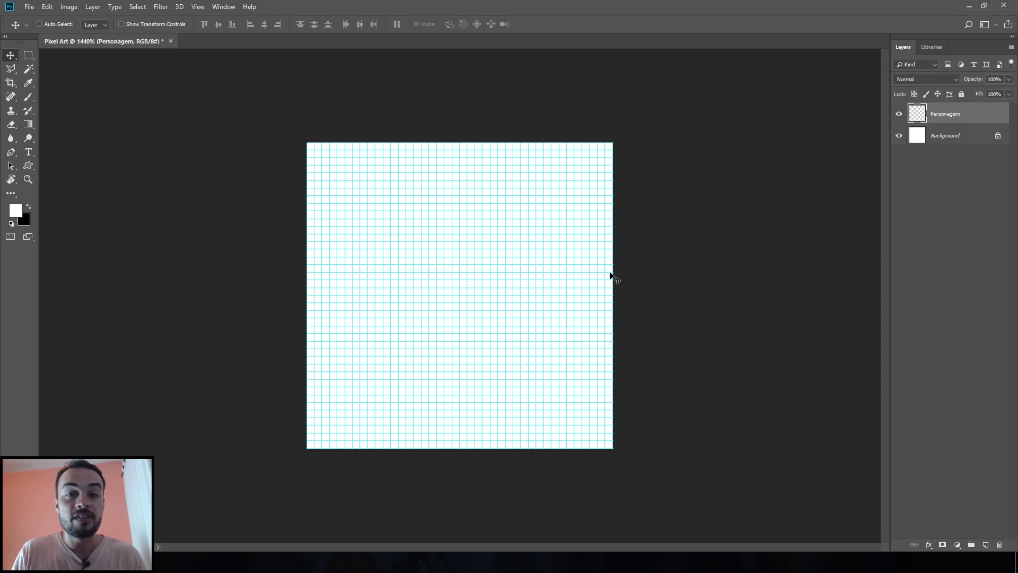
{"action": "key", "text": "d"}
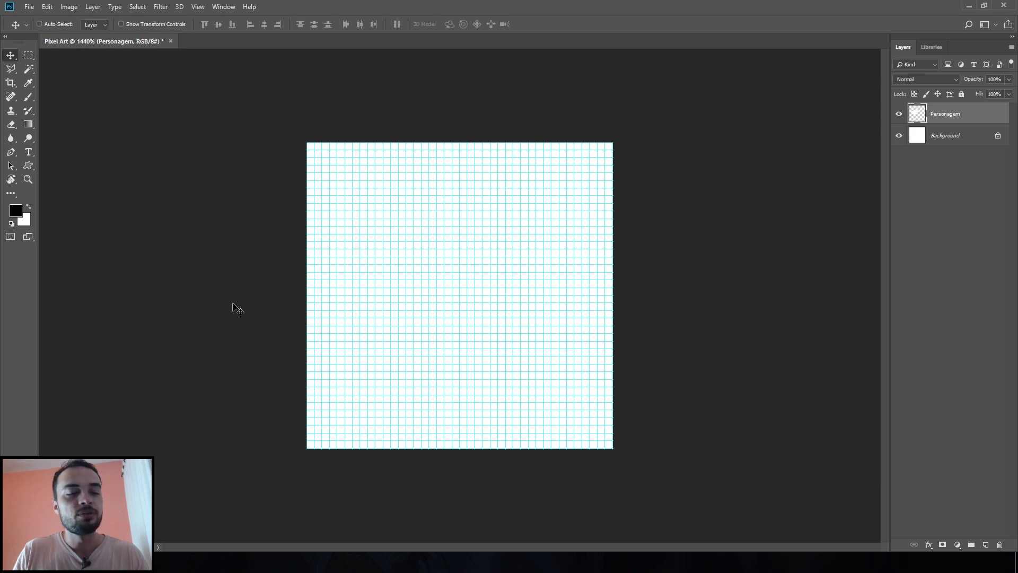
{"action": "key", "text": "b"}
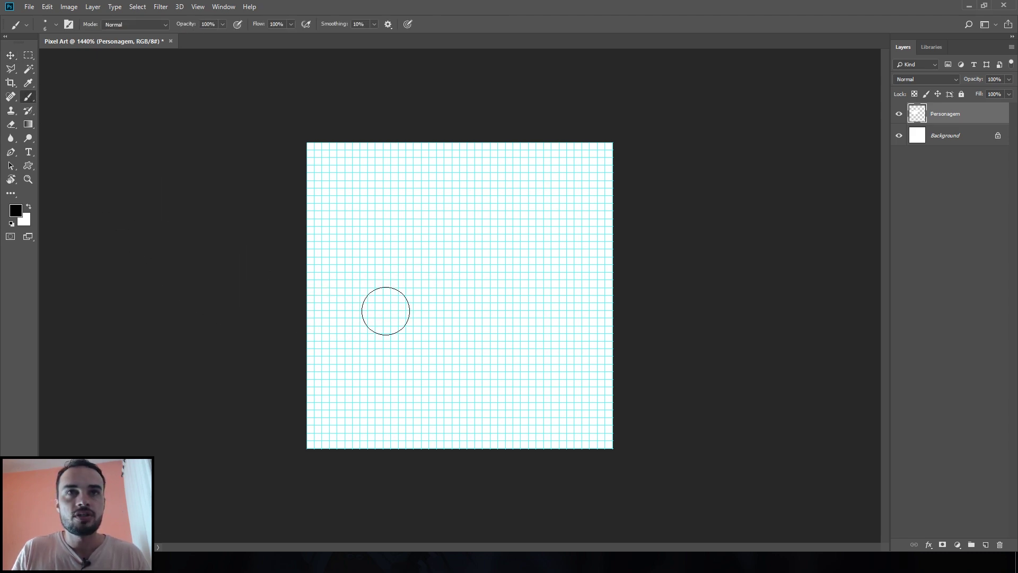
{"action": "mouse_move", "coordinate": [361, 315]}
{"action": "left_mouse_down"}
{"action": "mouse_move", "coordinate": [523, 254]}
{"action": "mouse_move", "coordinate": [493, 380]}
{"action": "left_mouse_up"}
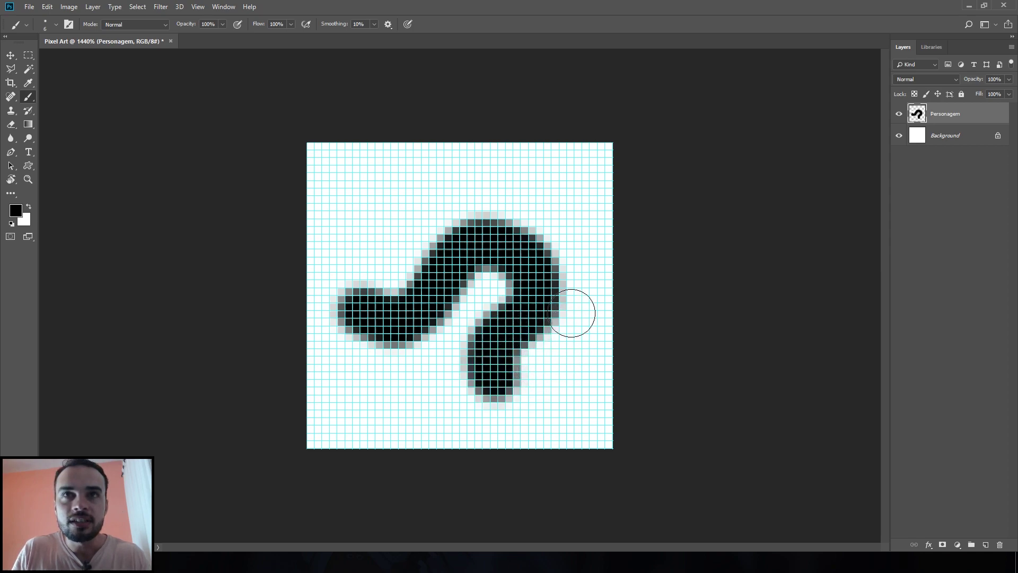
{"action": "key", "text": "ctrl+z"}
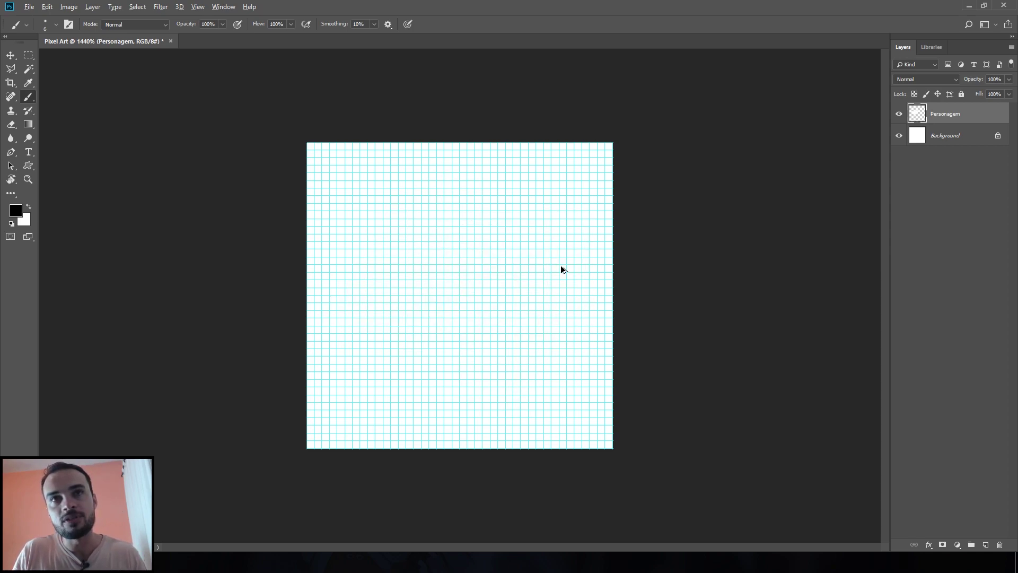
Step: Resize the brush, paint another thick test stroke, and undo it
{"action": "left_click_drag", "start_coordinate": [473, 274], "coordinate": [459, 276]}
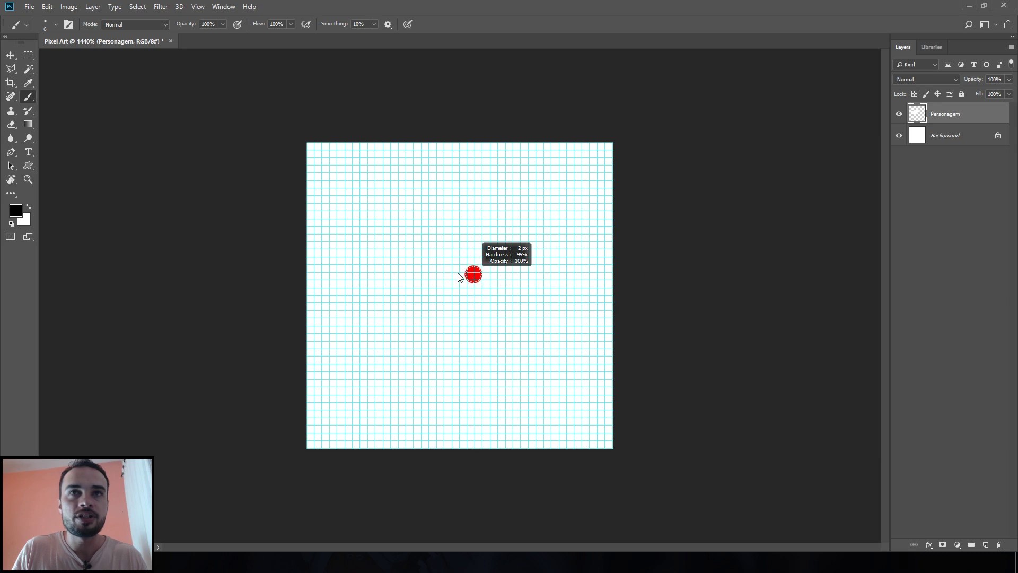
{"action": "right_click", "coordinate": [435, 236]}
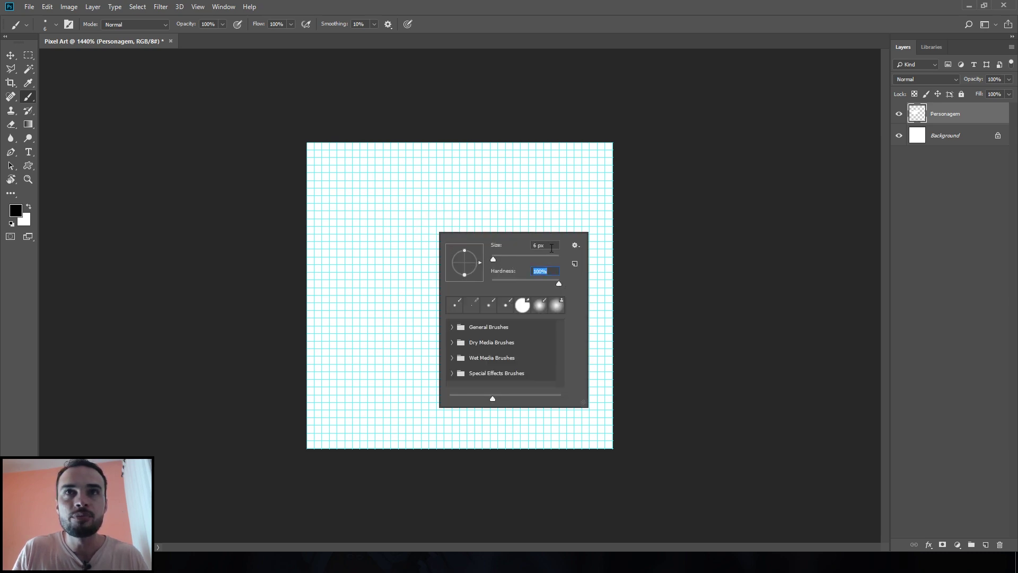
{"action": "key", "text": "Return"}
{"action": "mouse_move", "coordinate": [387, 254]}
{"action": "left_mouse_down"}
{"action": "mouse_move", "coordinate": [398, 268]}
{"action": "mouse_move", "coordinate": [470, 257]}
{"action": "mouse_move", "coordinate": [534, 269]}
{"action": "mouse_move", "coordinate": [550, 379]}
{"action": "left_mouse_up"}
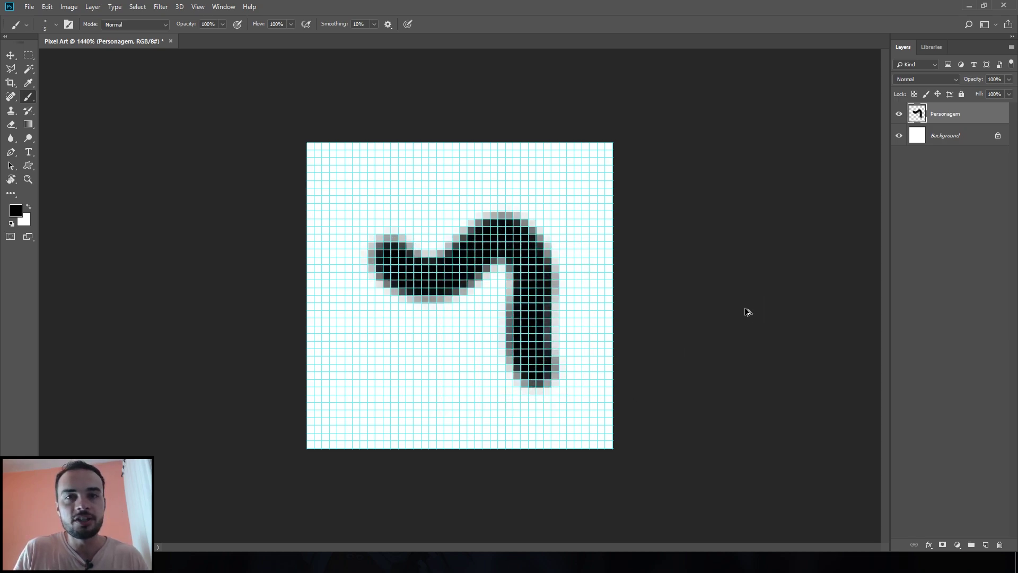
{"action": "key", "text": "ctrl+z"}
{"action": "right_click", "coordinate": [29, 98]}
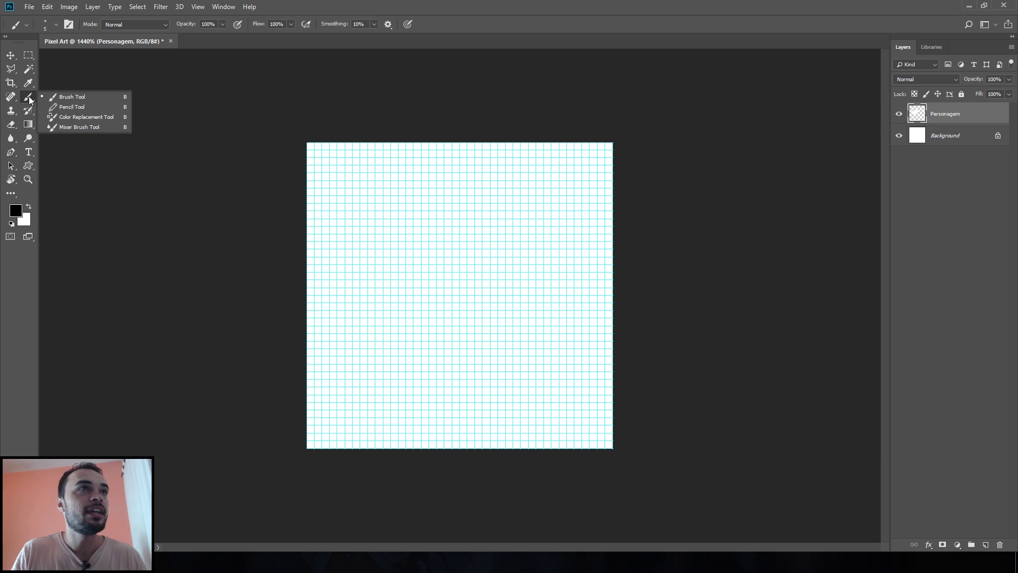
Step: Switch to the Pencil Tool with a 5 px size
{"action": "left_click", "coordinate": [70, 107]}
{"action": "right_click", "coordinate": [451, 222]}
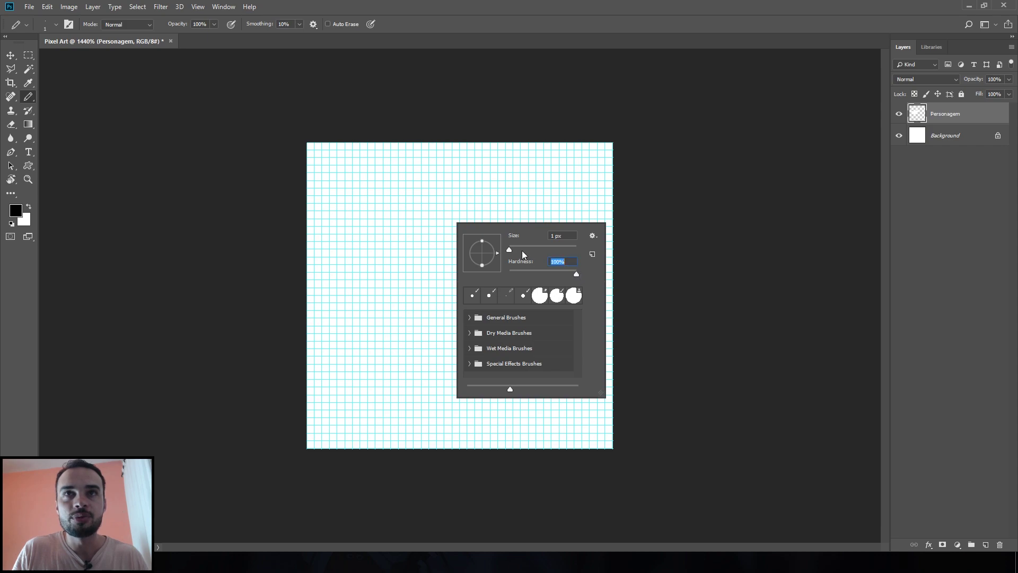
{"action": "type", "text": "5"}
{"action": "key", "text": "Return"}
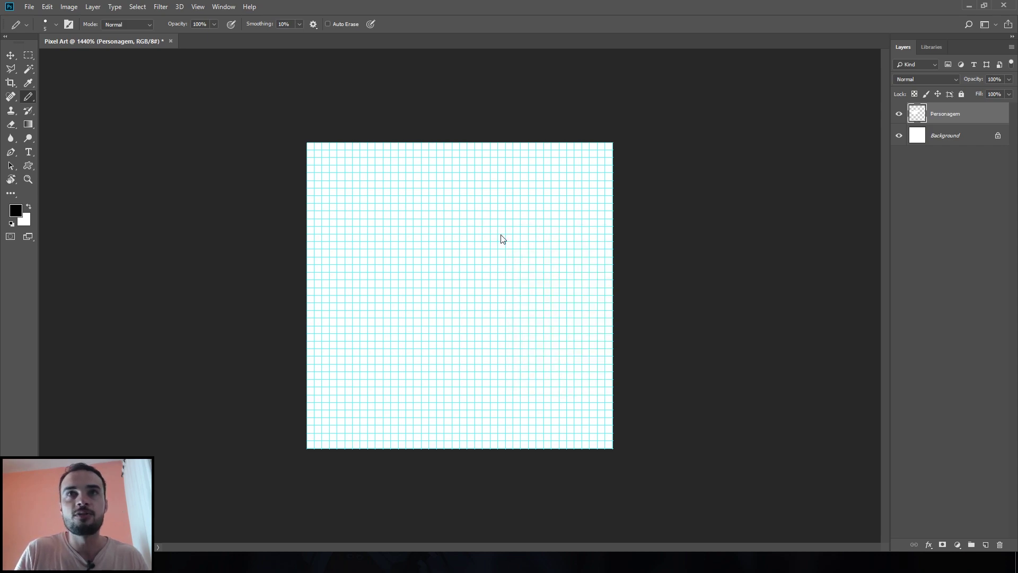
Step: Draw two blocky black eyes and a long mouth bar on the Personagem layer
{"action": "left_click", "coordinate": [394, 245]}
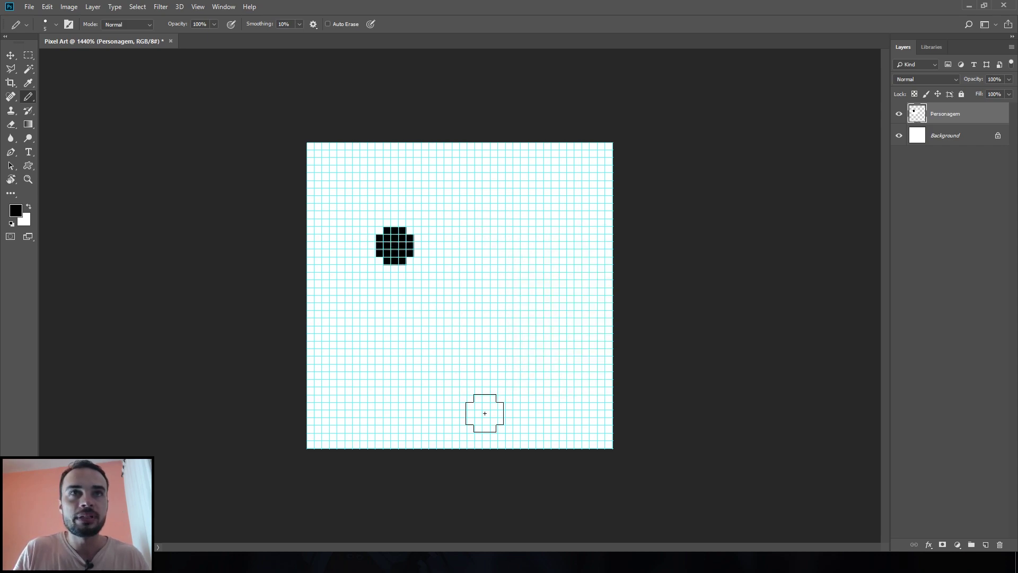
{"action": "left_click", "coordinate": [487, 246]}
{"action": "left_click", "coordinate": [379, 330]}
{"action": "left_click_drag", "start_coordinate": [397, 329], "coordinate": [524, 321]}
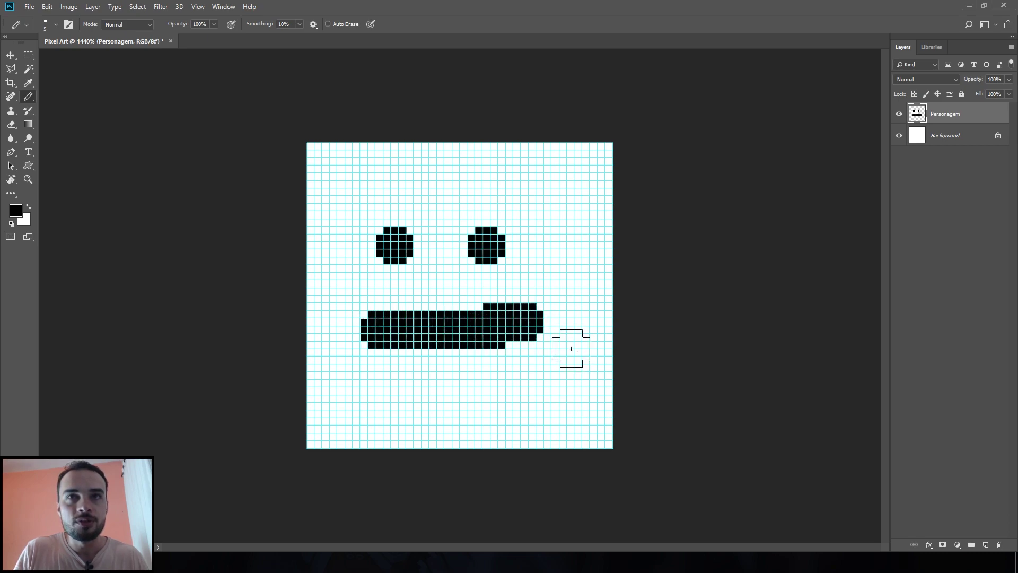
{"action": "scroll", "coordinate": [531, 313], "scroll_direction": "up", "scroll_amount": 5}
{"action": "scroll", "coordinate": [579, 319], "scroll_direction": "down", "scroll_amount": 1}
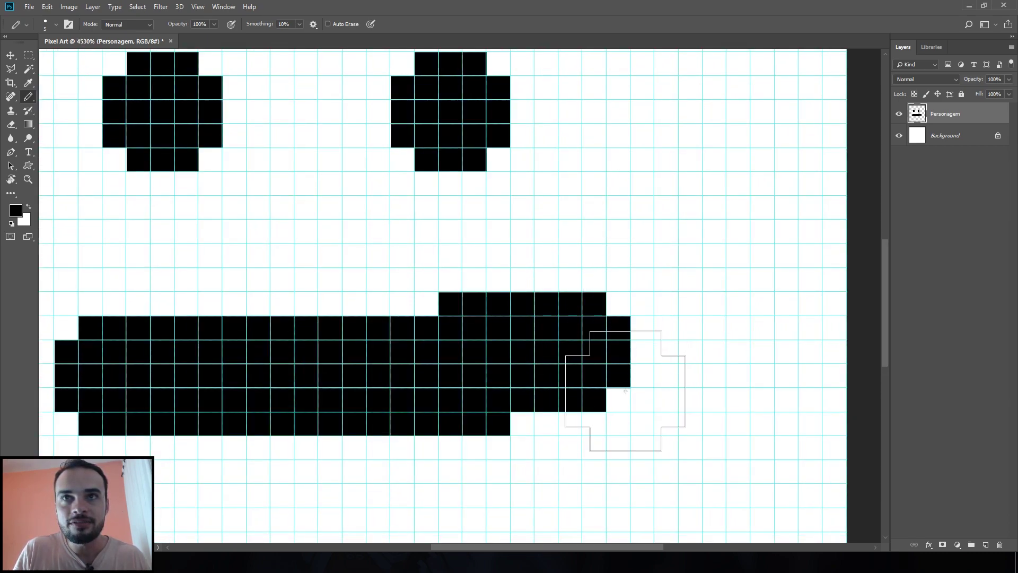
{"action": "scroll", "coordinate": [387, 339], "scroll_direction": "down", "scroll_amount": 2}
{"action": "scroll", "coordinate": [523, 302], "scroll_direction": "down", "scroll_amount": 1}
{"action": "scroll", "coordinate": [523, 302], "scroll_direction": "up", "scroll_amount": 1}
Step: Undo the mouth and eyes, and set the pencil size to 1 px
{"action": "key", "text": "ctrl+alt+z"}
{"action": "key", "text": "ctrl+alt+z"}
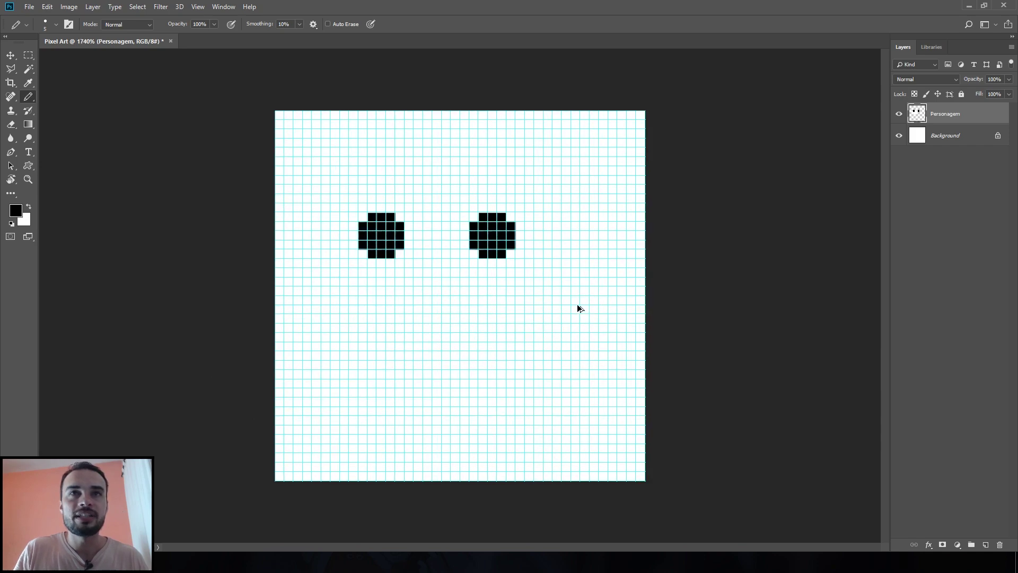
{"action": "key", "text": "ctrl+alt+z"}
{"action": "key", "text": "ctrl+alt+z"}
{"action": "right_click", "coordinate": [427, 194]}
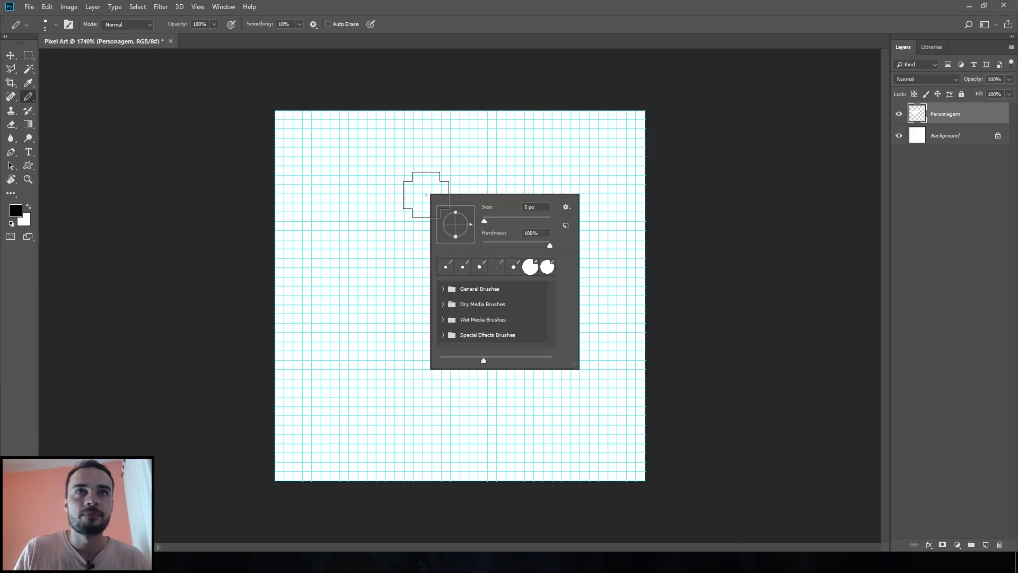
{"action": "type", "text": "1"}
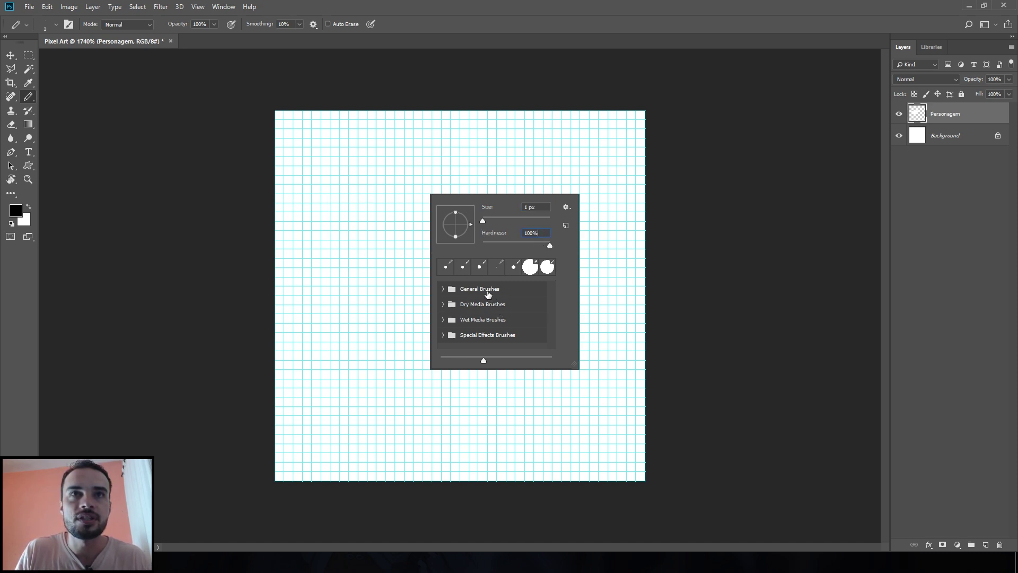
{"action": "left_click", "coordinate": [444, 289]}
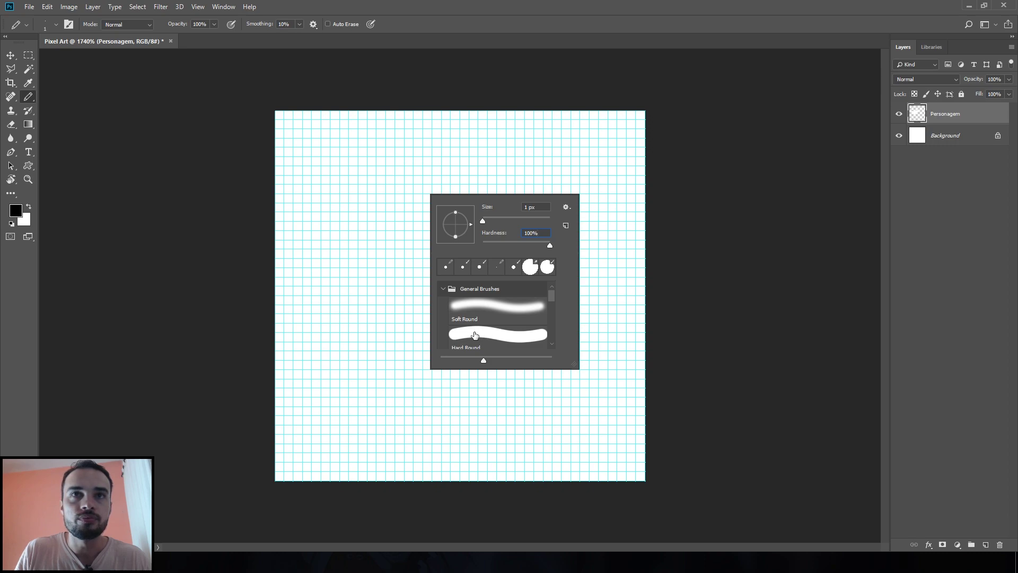
{"action": "scroll", "coordinate": [551, 313], "scroll_direction": "up", "scroll_amount": 2}
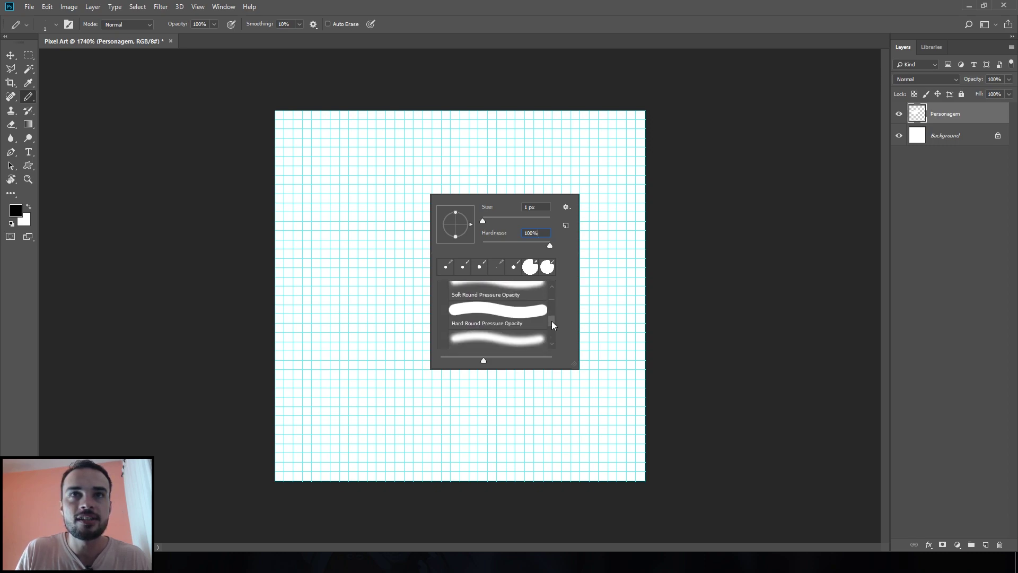
{"action": "scroll", "coordinate": [551, 323], "scroll_direction": "up", "scroll_amount": 2}
{"action": "scroll", "coordinate": [551, 324], "scroll_direction": "up", "scroll_amount": 1}
{"action": "left_click", "coordinate": [443, 291]}
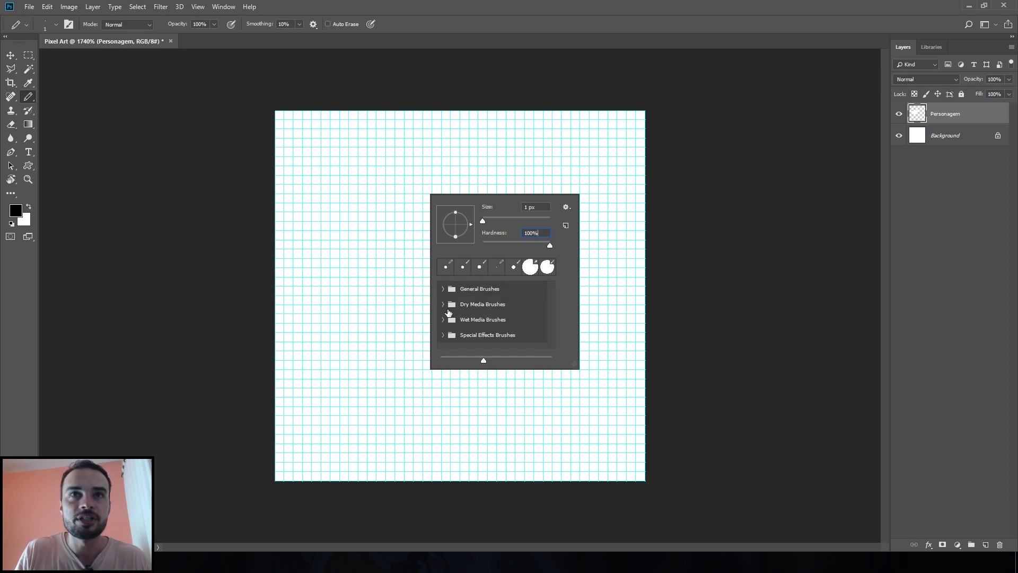
Step: Draw a 1-pixel test dot and thin line, then undo them
{"action": "left_click", "coordinate": [344, 189]}
{"action": "left_click_drag", "start_coordinate": [338, 197], "coordinate": [548, 186]}
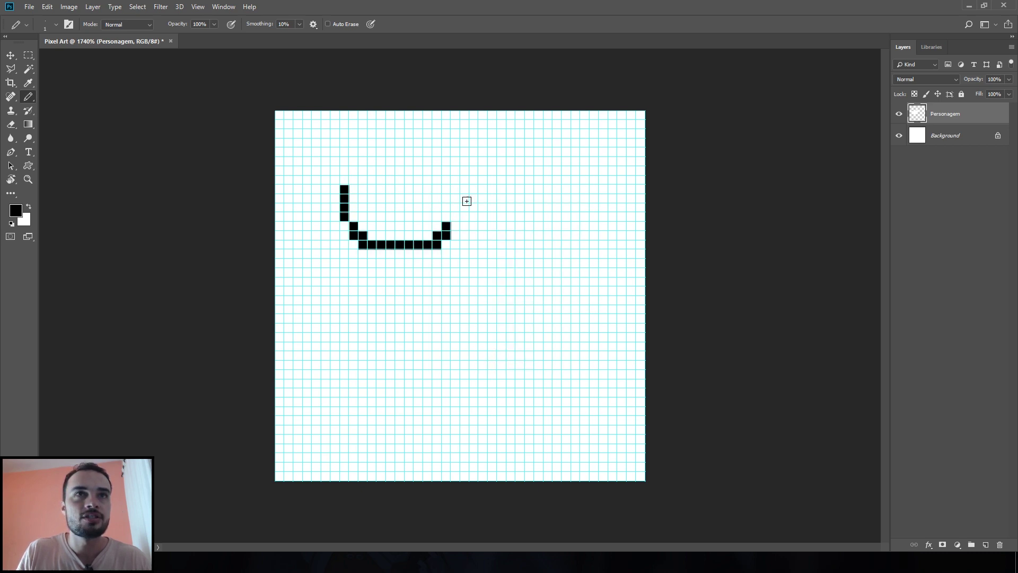
{"action": "key", "text": "ctrl+z"}
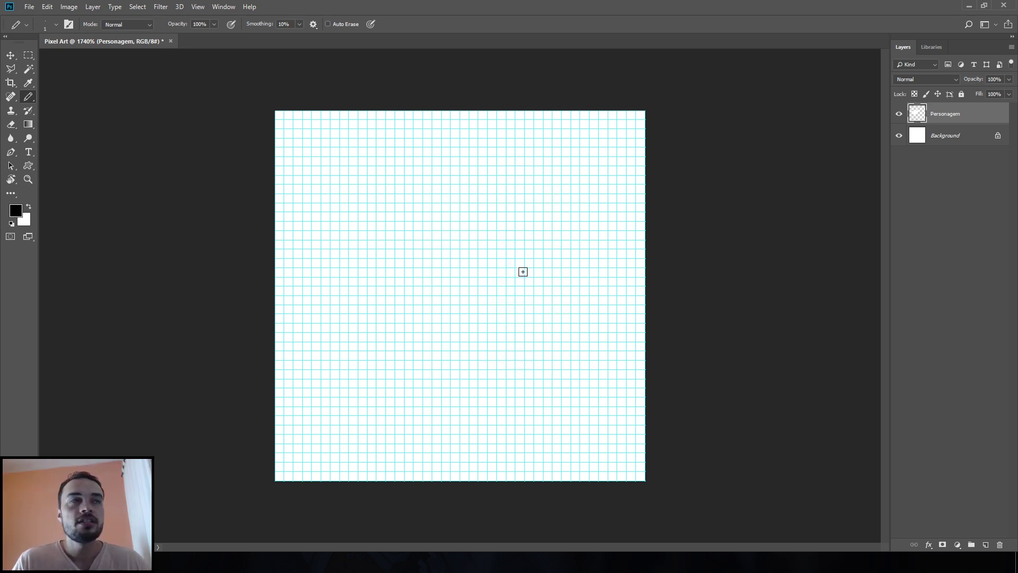
Step: Unlock the Background as Layer 0 and fill it with light grey c5c5c5
{"action": "left_click", "coordinate": [953, 141]}
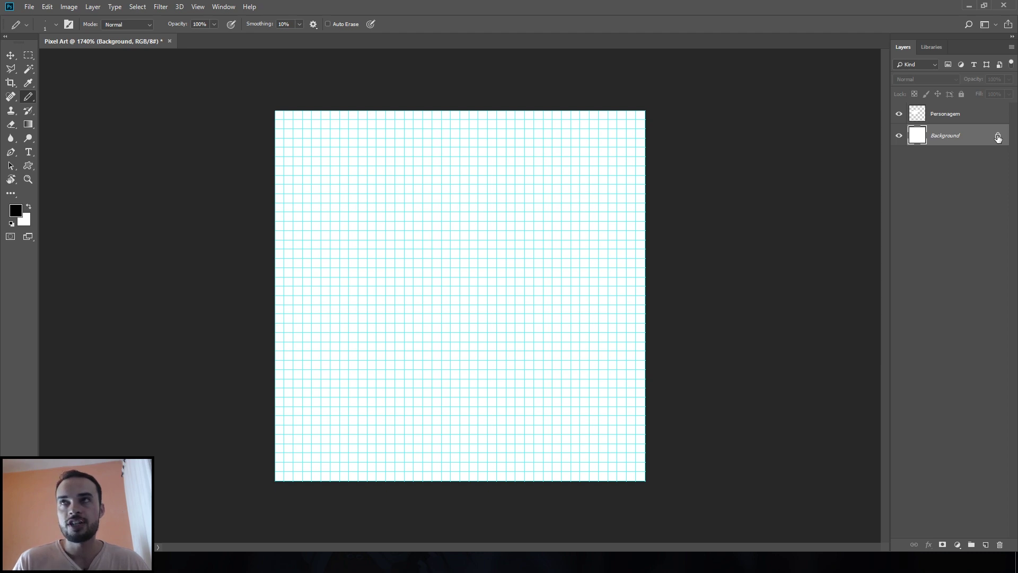
{"action": "left_click", "coordinate": [997, 137]}
{"action": "left_click", "coordinate": [29, 207]}
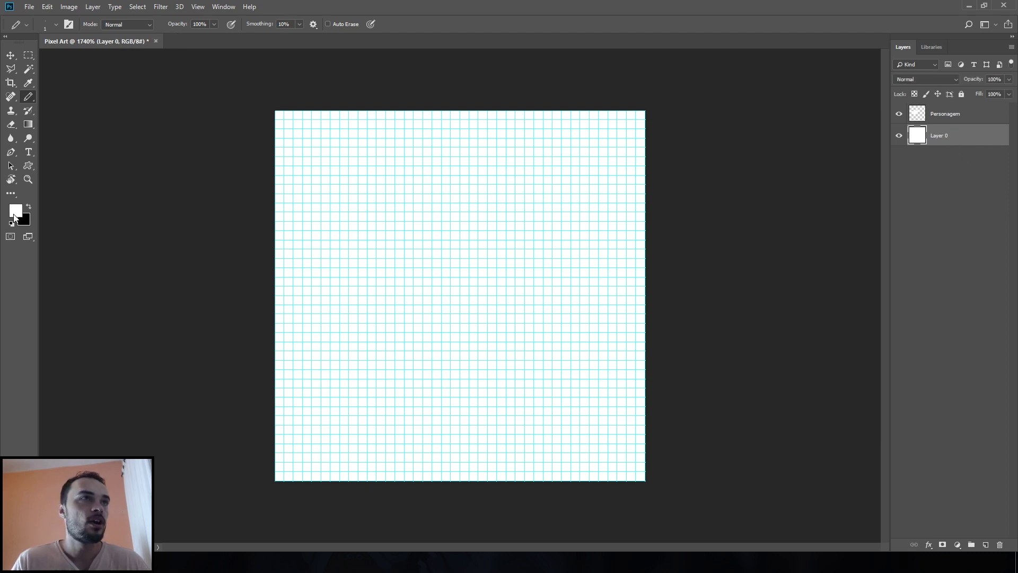
{"action": "left_click_drag", "start_coordinate": [371, 168], "coordinate": [366, 159]}
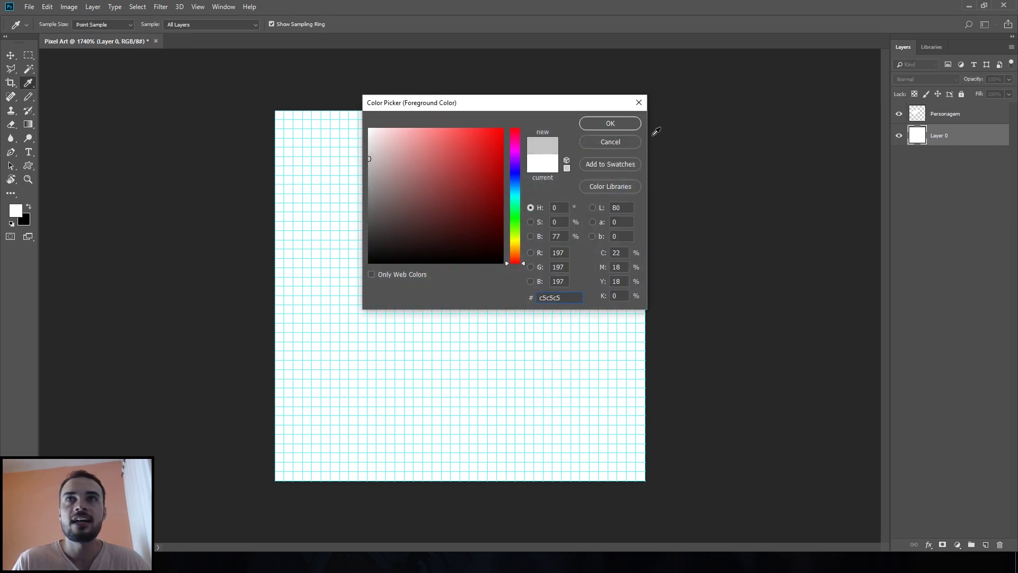
{"action": "left_click", "coordinate": [609, 123]}
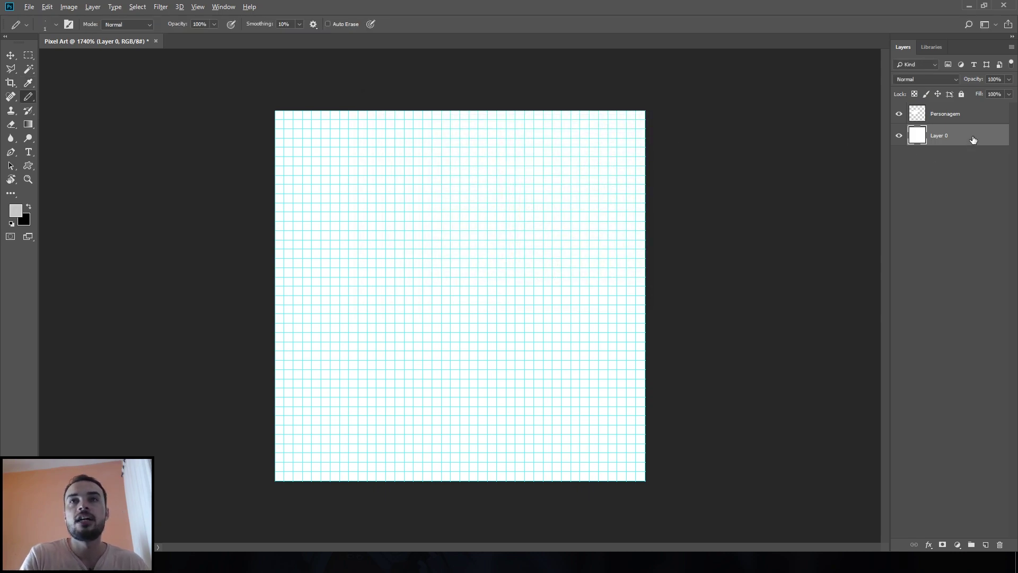
{"action": "key", "text": "alt+BackSpace"}
Step: Marquee-select the white blob on the Personagem layer and delete it
{"action": "left_click", "coordinate": [965, 121]}
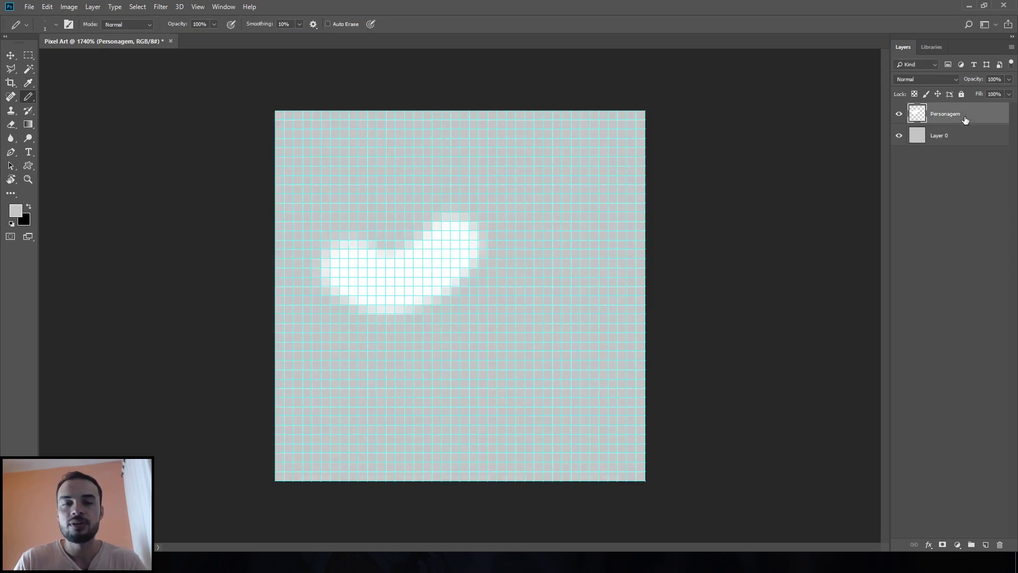
{"action": "key", "text": "m"}
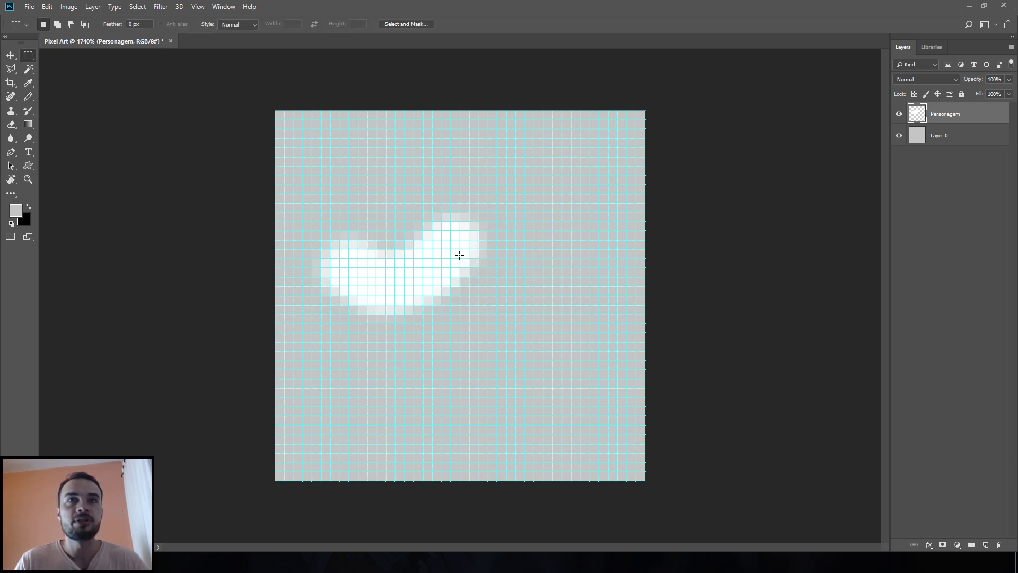
{"action": "mouse_move", "coordinate": [534, 175]}
{"action": "left_mouse_down"}
{"action": "mouse_move", "coordinate": [318, 300]}
{"action": "mouse_move", "coordinate": [284, 340]}
{"action": "mouse_move", "coordinate": [303, 361]}
{"action": "left_mouse_up"}
{"action": "key", "text": "Delete"}
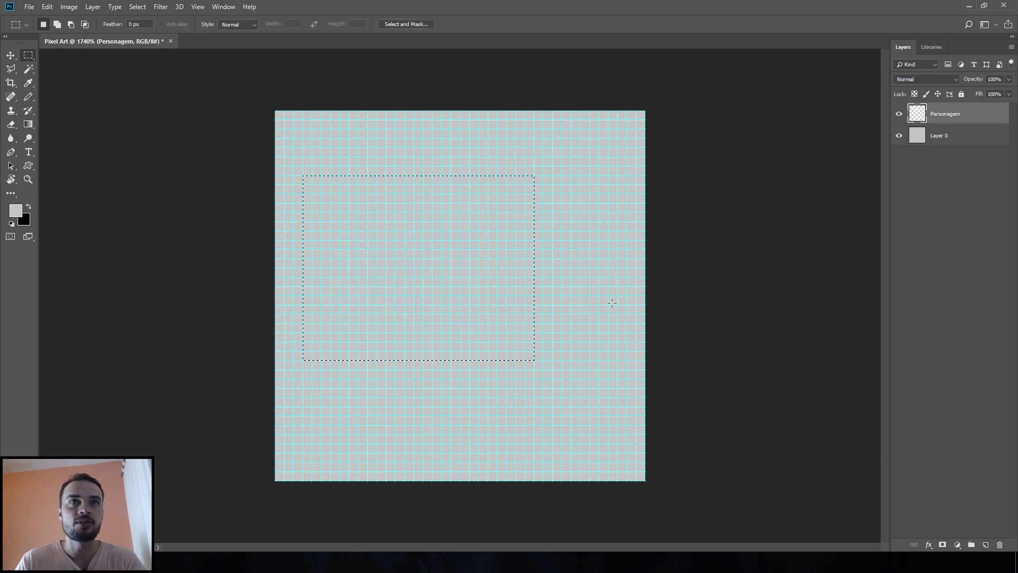
{"action": "key", "text": "v"}
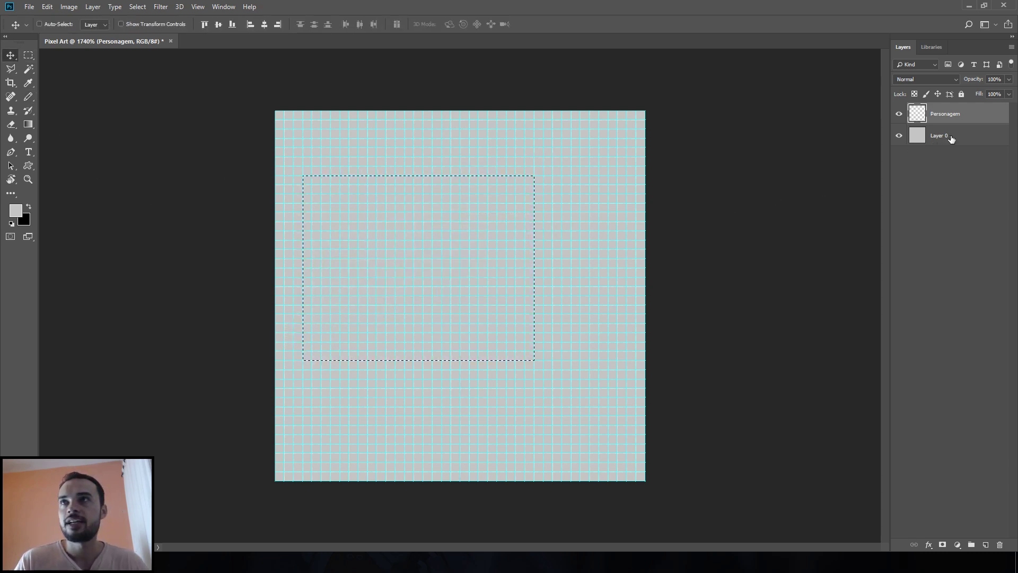
Step: Make black the drawing colour again, deselect, and return to the pencil
{"action": "left_click", "coordinate": [950, 139]}
{"action": "left_click", "coordinate": [979, 113]}
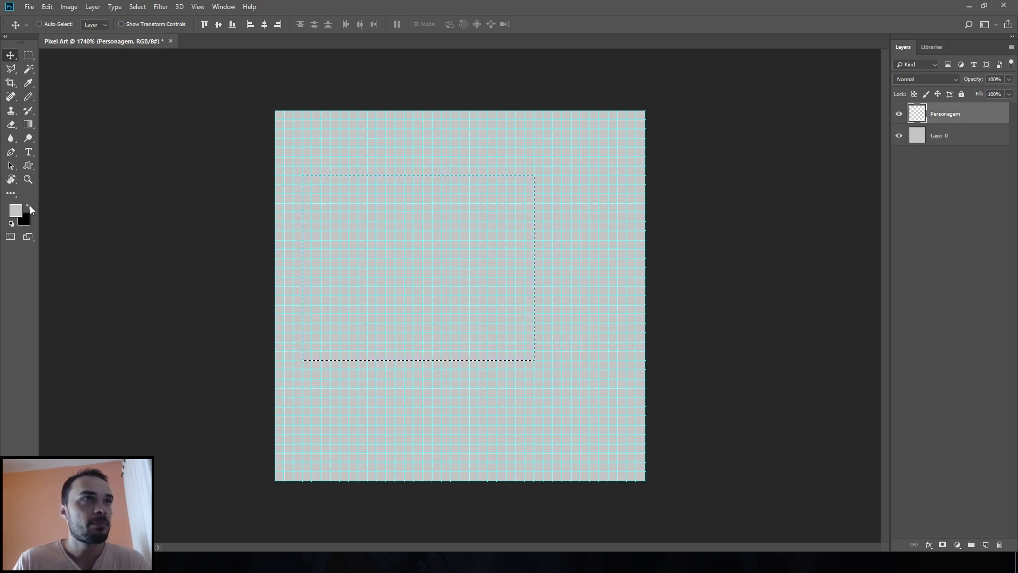
{"action": "left_click", "coordinate": [30, 206]}
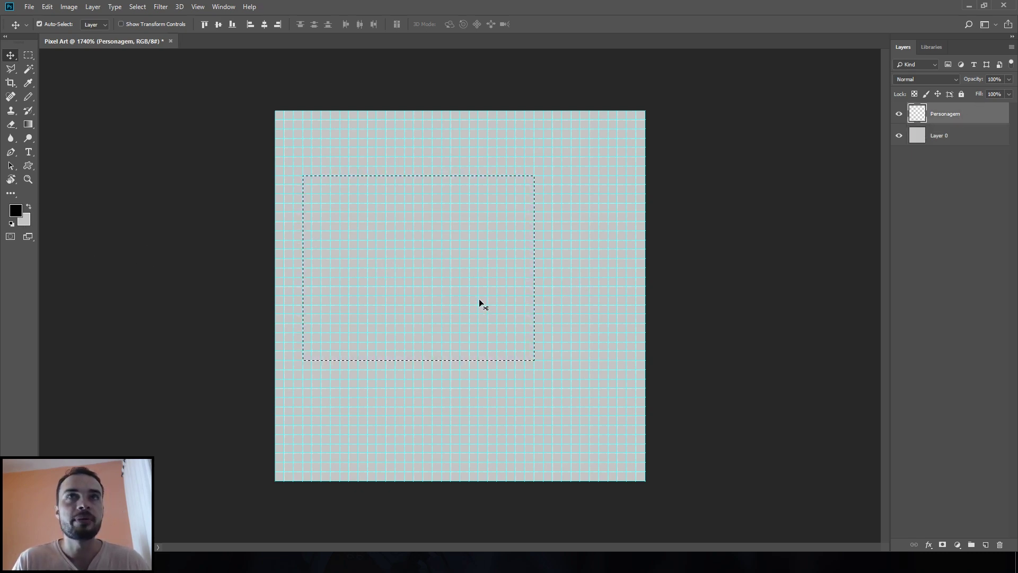
{"action": "key", "text": "ctrl+d"}
{"action": "key", "text": "b"}
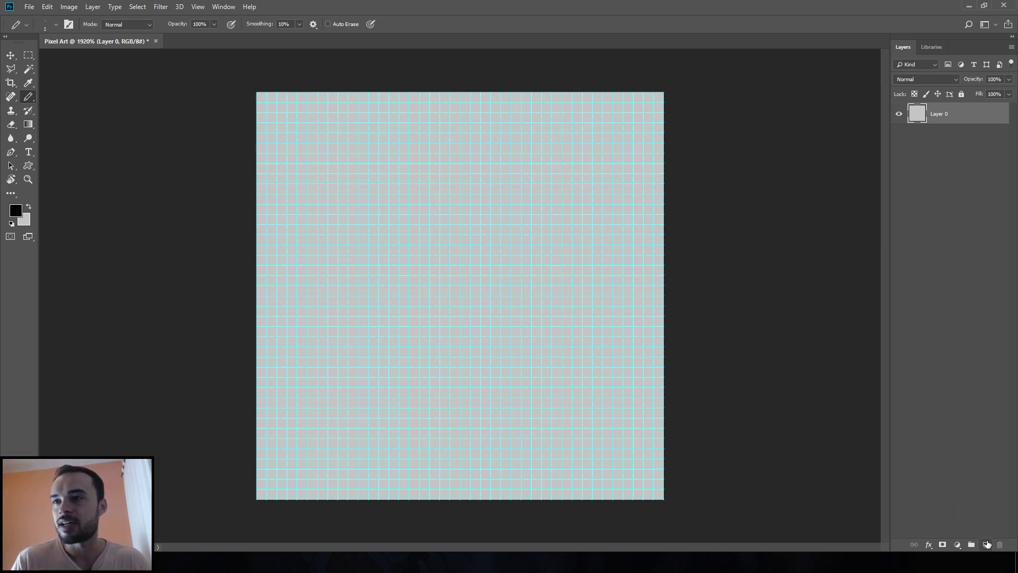
Step: Add a new empty layer and check the 1 px hard pencil settings
{"action": "left_click", "coordinate": [986, 544]}
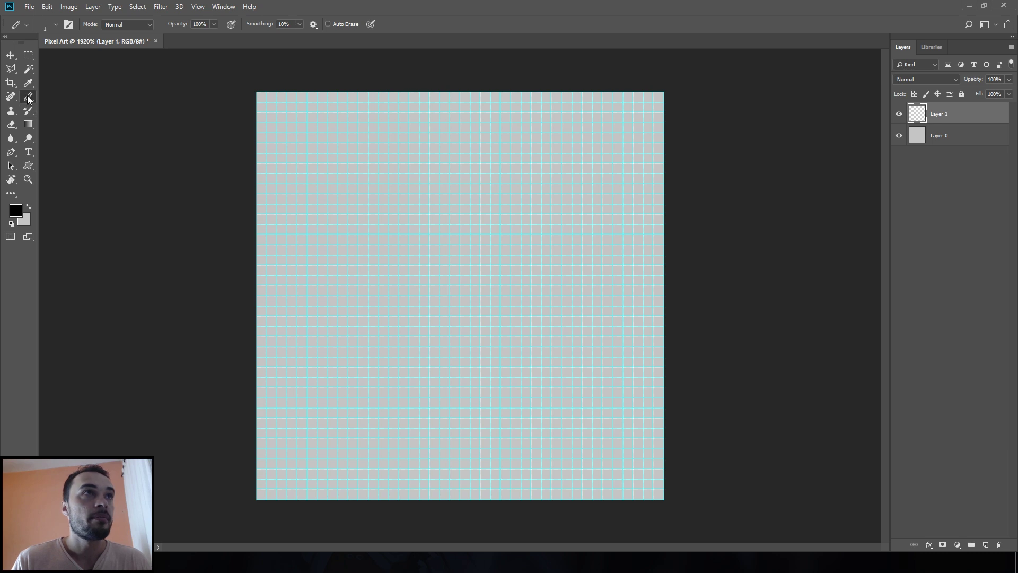
{"action": "right_click", "coordinate": [453, 188]}
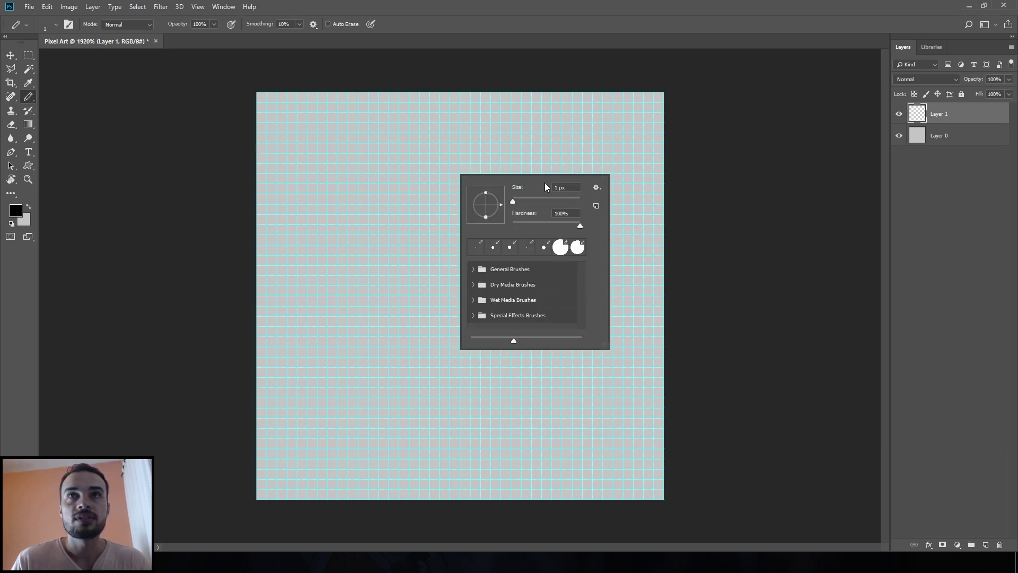
{"action": "key", "text": "Escape"}
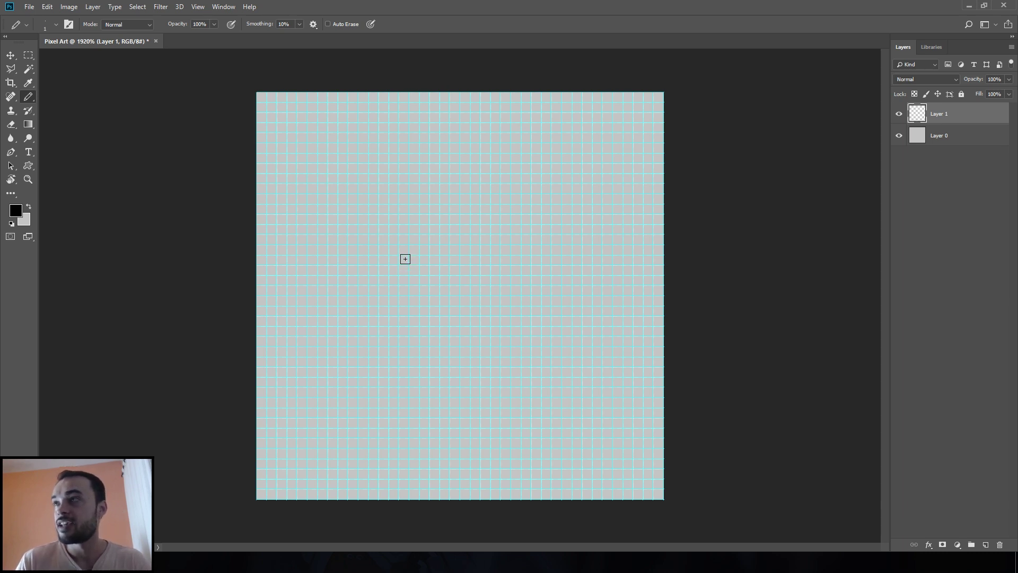
Step: Draw the left half of the mushroom outline in black pixels, from cap top to stem bottom
{"action": "left_click", "coordinate": [433, 208]}
{"action": "left_click_drag", "start_coordinate": [433, 208], "coordinate": [412, 209]}
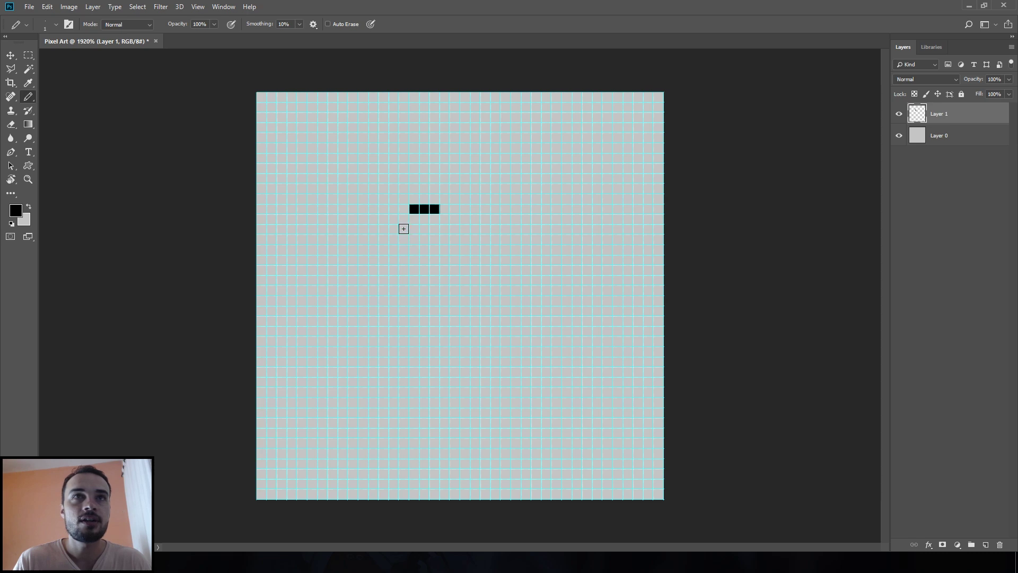
{"action": "left_click", "coordinate": [403, 219]}
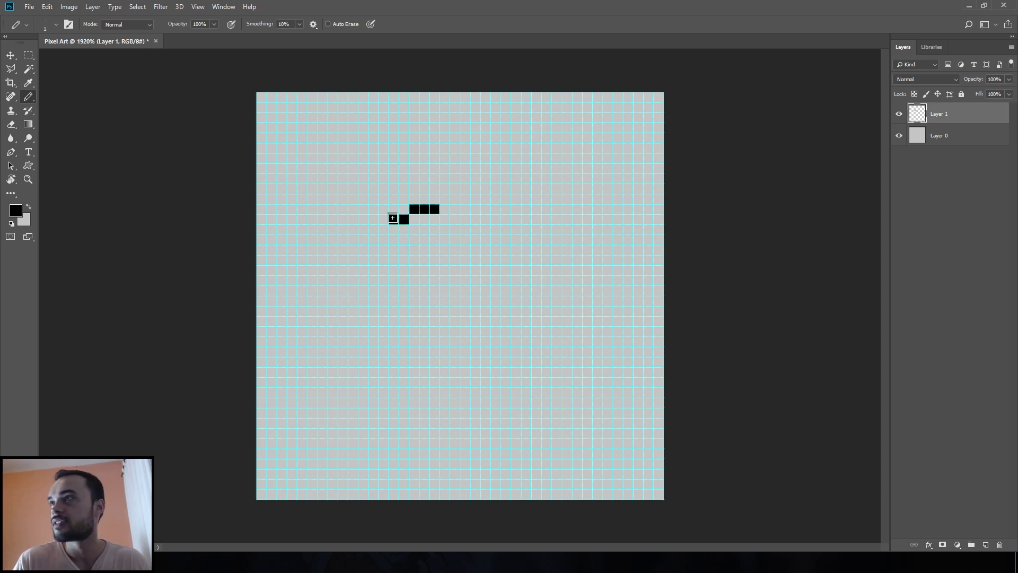
{"action": "left_click", "coordinate": [382, 229]}
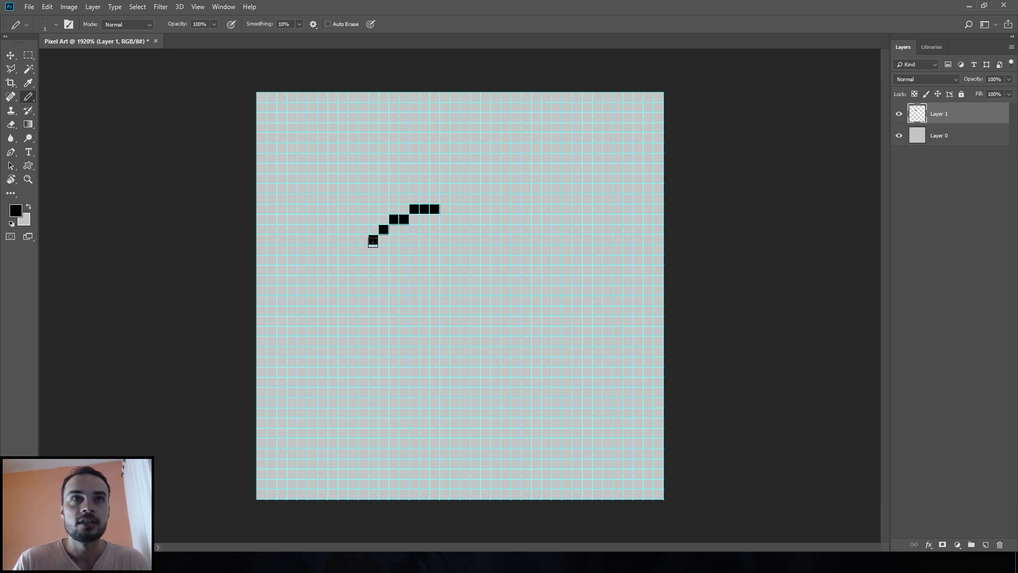
{"action": "left_click_drag", "start_coordinate": [372, 241], "coordinate": [373, 250]}
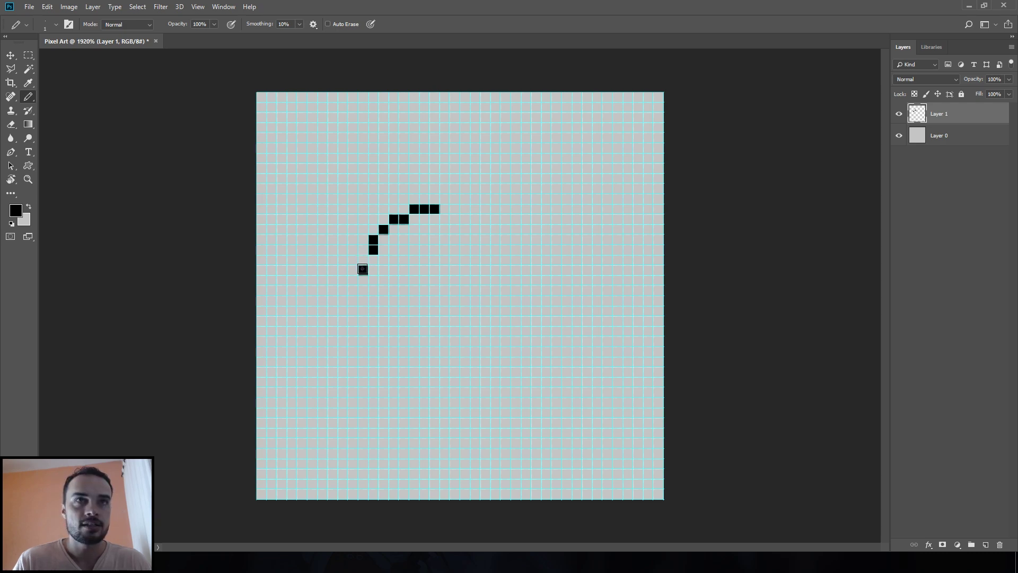
{"action": "left_click", "coordinate": [362, 261]}
{"action": "left_click", "coordinate": [363, 281]}
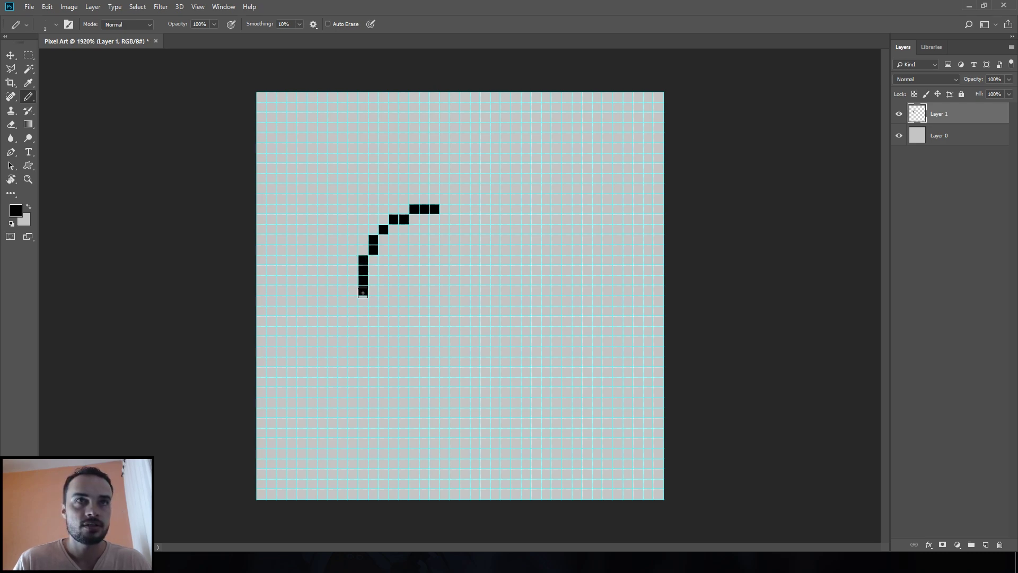
{"action": "left_click_drag", "start_coordinate": [363, 303], "coordinate": [394, 321]}
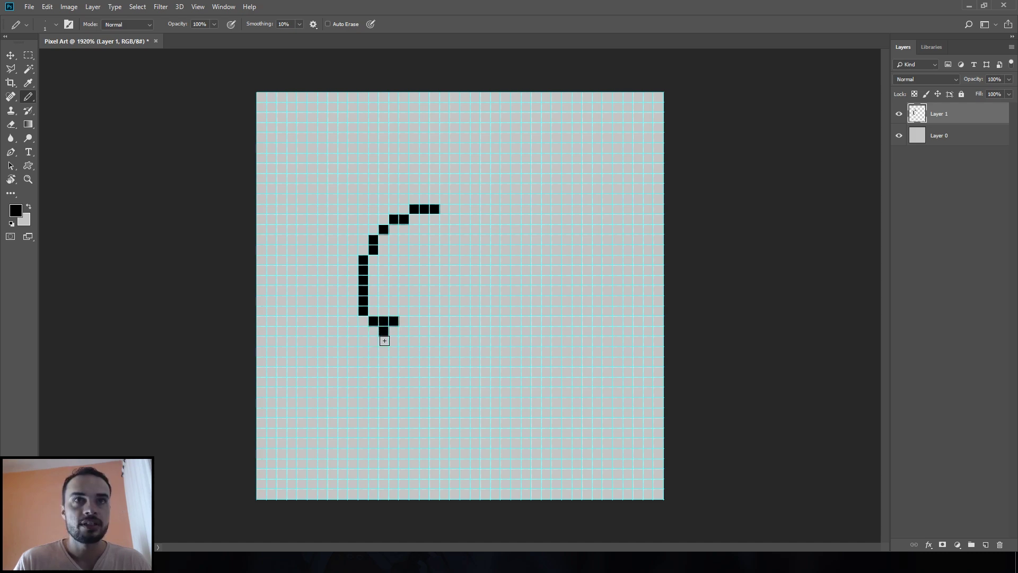
{"action": "left_click", "coordinate": [393, 351]}
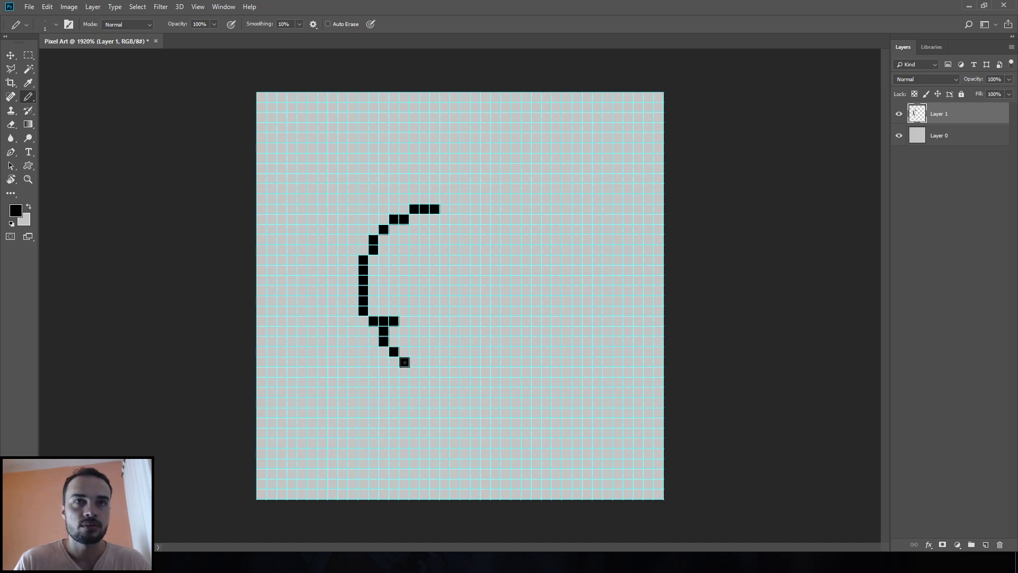
{"action": "left_click_drag", "start_coordinate": [417, 361], "coordinate": [428, 361]}
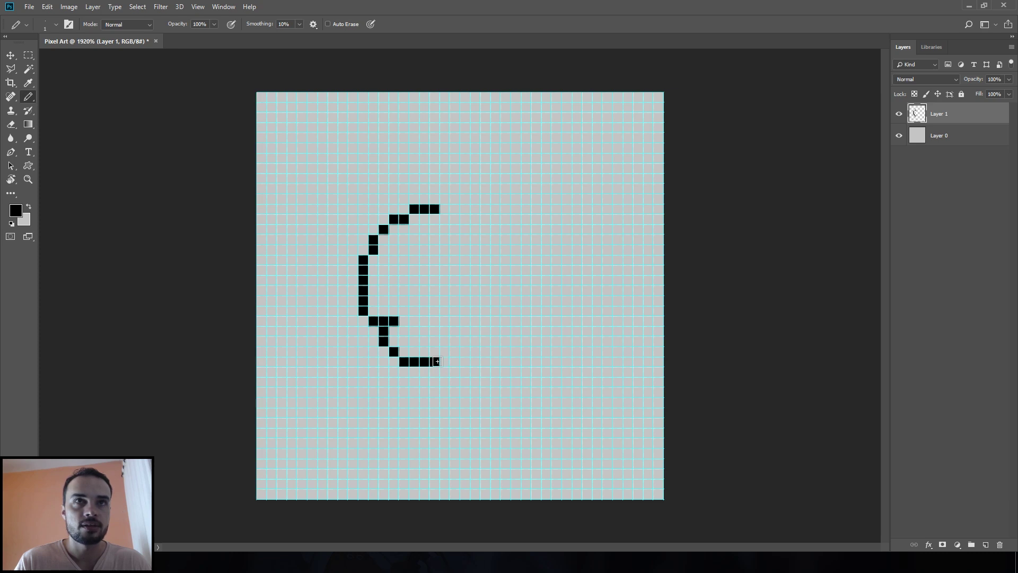
{"action": "mouse_move", "coordinate": [403, 310]}
{"action": "left_mouse_down"}
{"action": "mouse_move", "coordinate": [434, 310]}
{"action": "mouse_move", "coordinate": [414, 330]}
{"action": "left_mouse_up"}
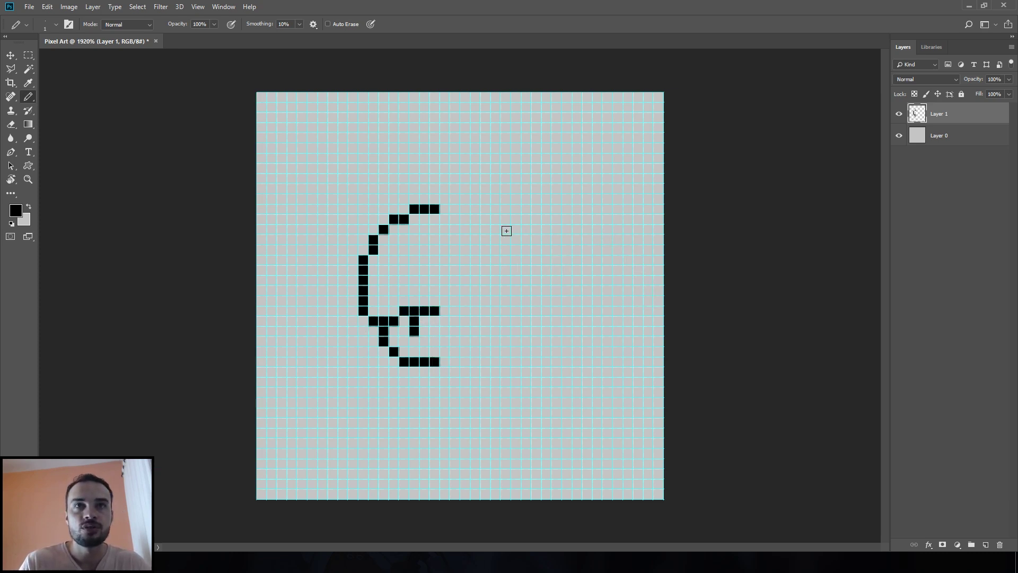
Step: Duplicate the half-outline layer as Layer 1 copy
{"action": "left_click", "coordinate": [11, 56]}
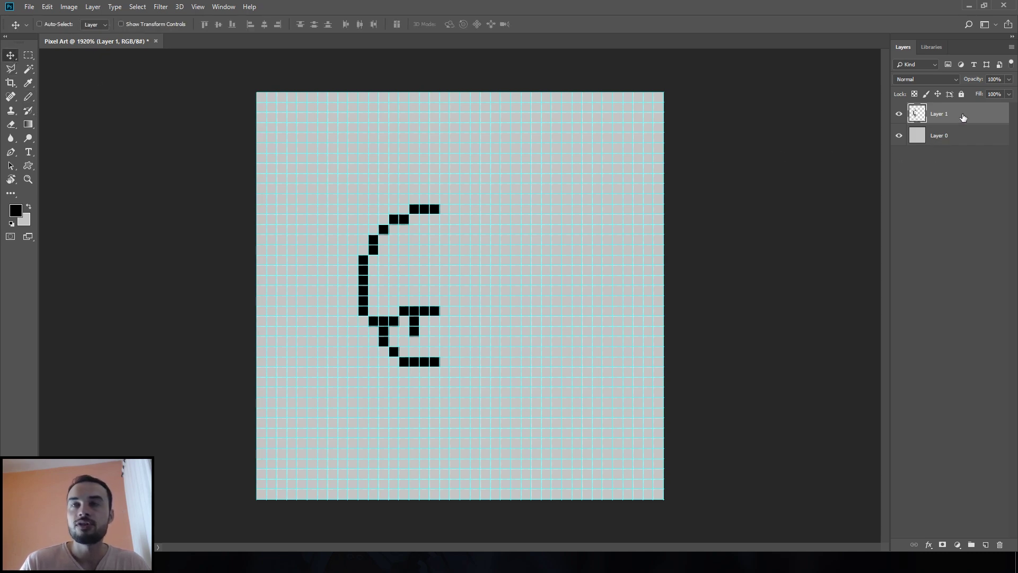
{"action": "key", "text": "ctrl+j"}
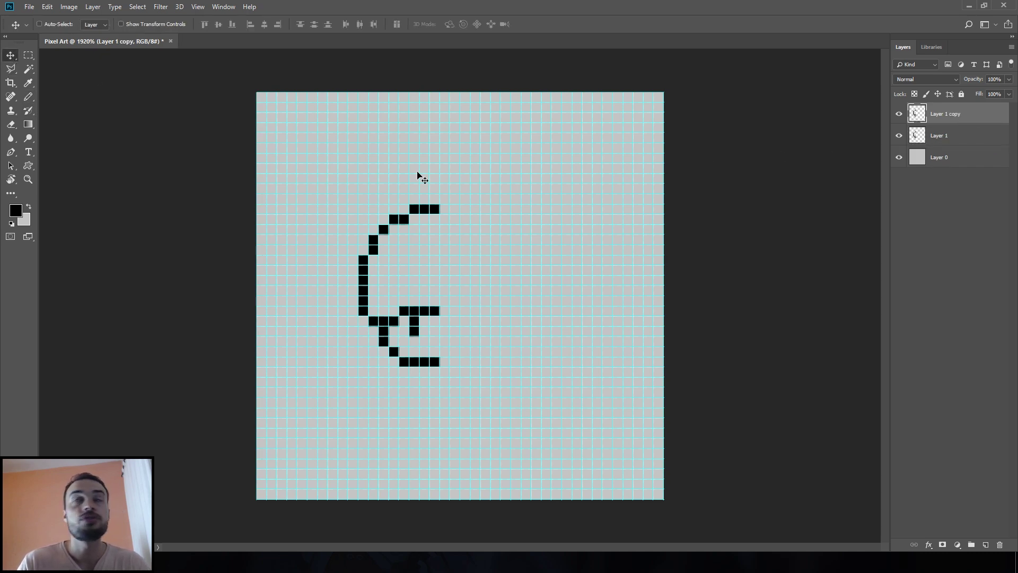
{"action": "left_click", "coordinate": [47, 6]}
{"action": "mouse_move", "coordinate": [64, 240]}
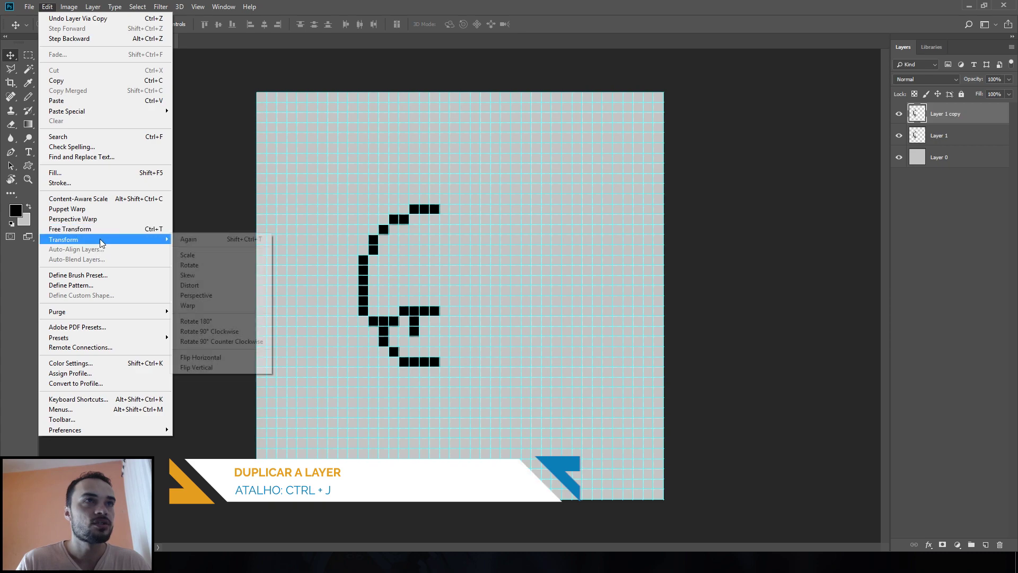
Step: Flip the copy horizontally, slide it right to close the outline, and select both halves
{"action": "left_click", "coordinate": [219, 355]}
{"action": "left_click_drag", "start_coordinate": [413, 283], "coordinate": [495, 278]}
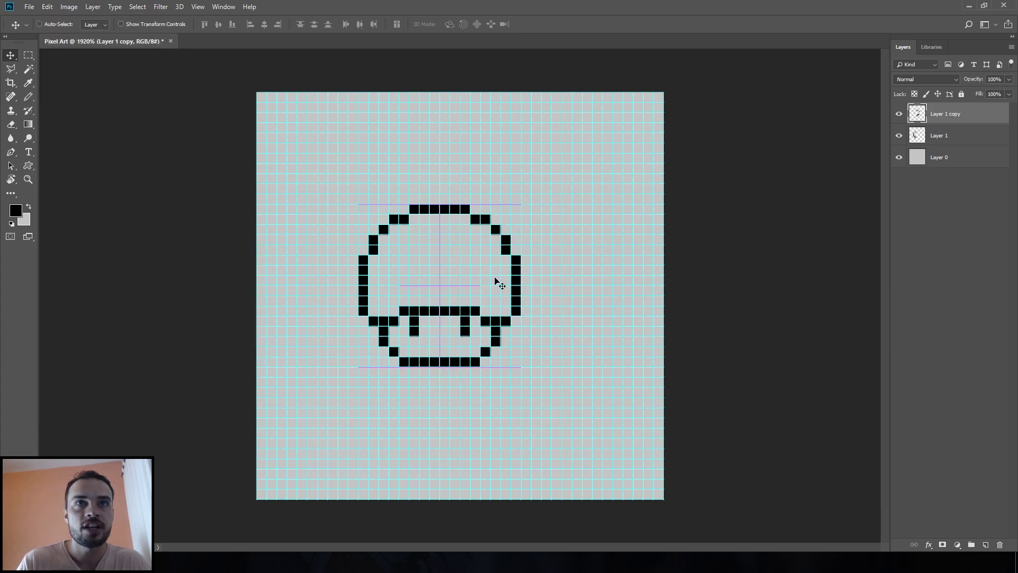
{"action": "left_click", "coordinate": [969, 136], "text": "shift"}
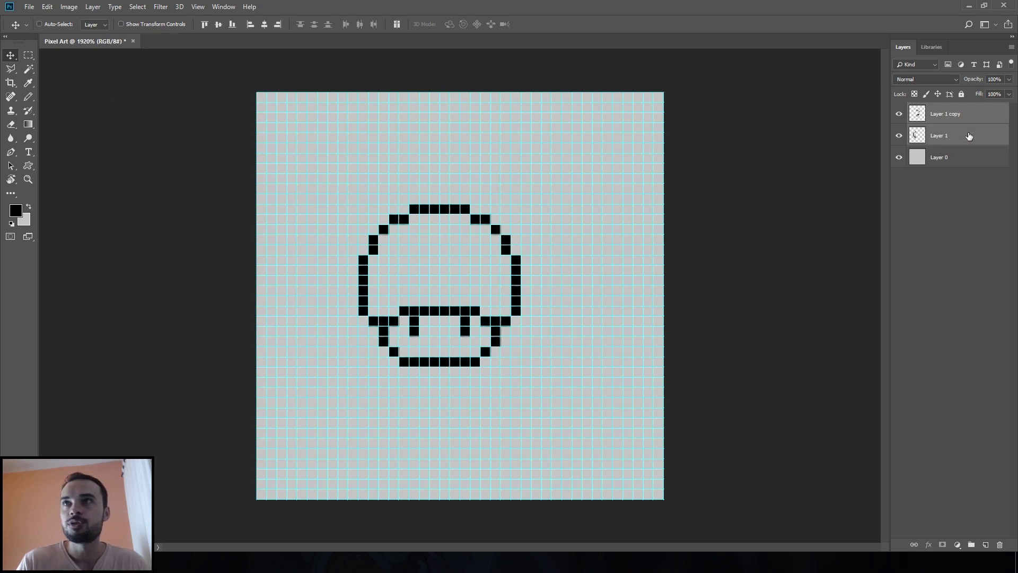
{"action": "left_click", "coordinate": [967, 106]}
{"action": "left_click", "coordinate": [974, 139], "text": "shift"}
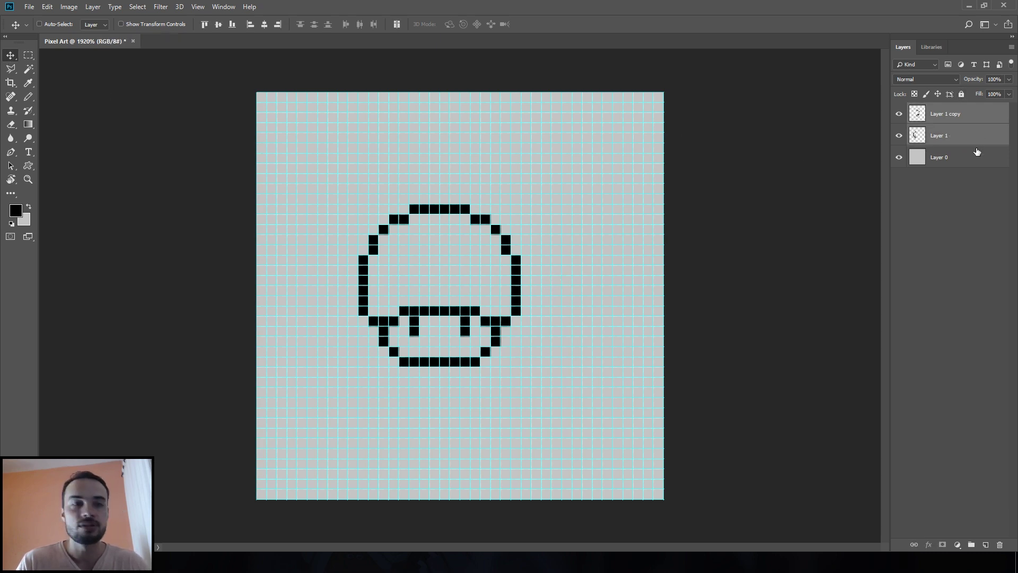
Step: Merge the two halves and nudge the left stem mark one pixel right
{"action": "key", "text": "ctrl+e"}
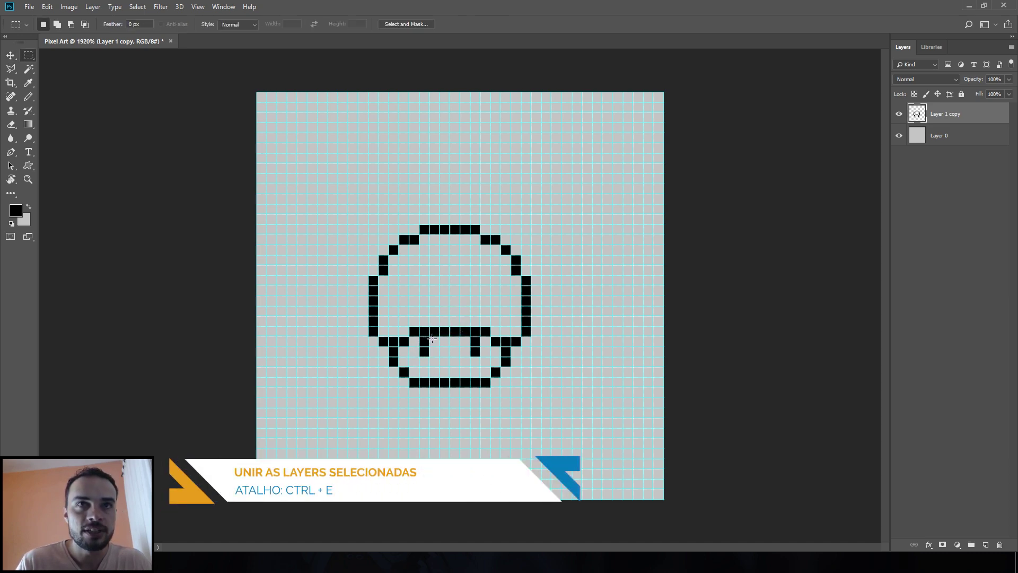
{"action": "left_click_drag", "start_coordinate": [419, 336], "coordinate": [429, 357]}
{"action": "left_click", "coordinate": [11, 55]}
{"action": "key", "text": "Right"}
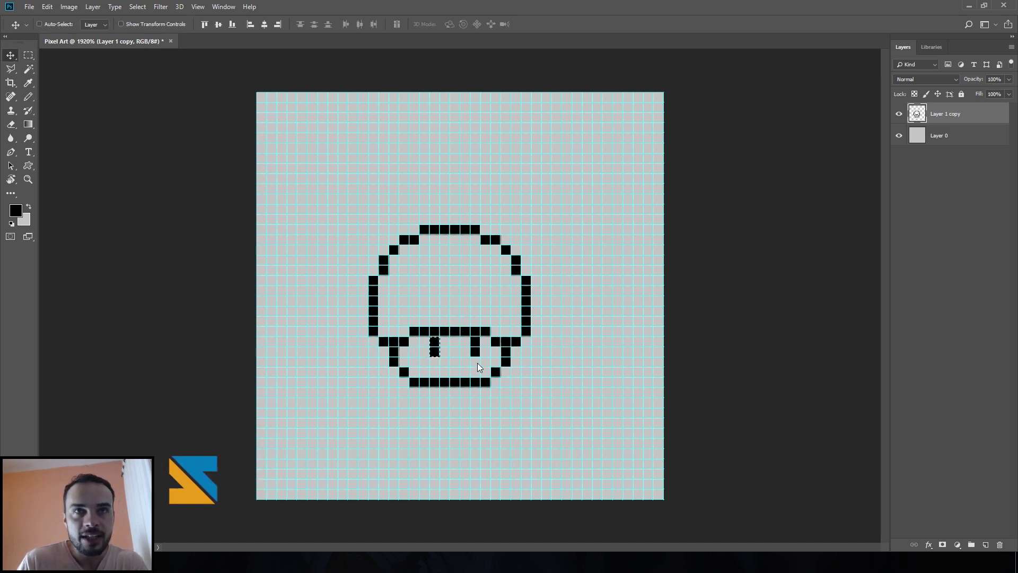
{"action": "key", "text": "ctrl+d"}
Step: Nudge the right stem mark one pixel left and deselect
{"action": "key", "text": "m"}
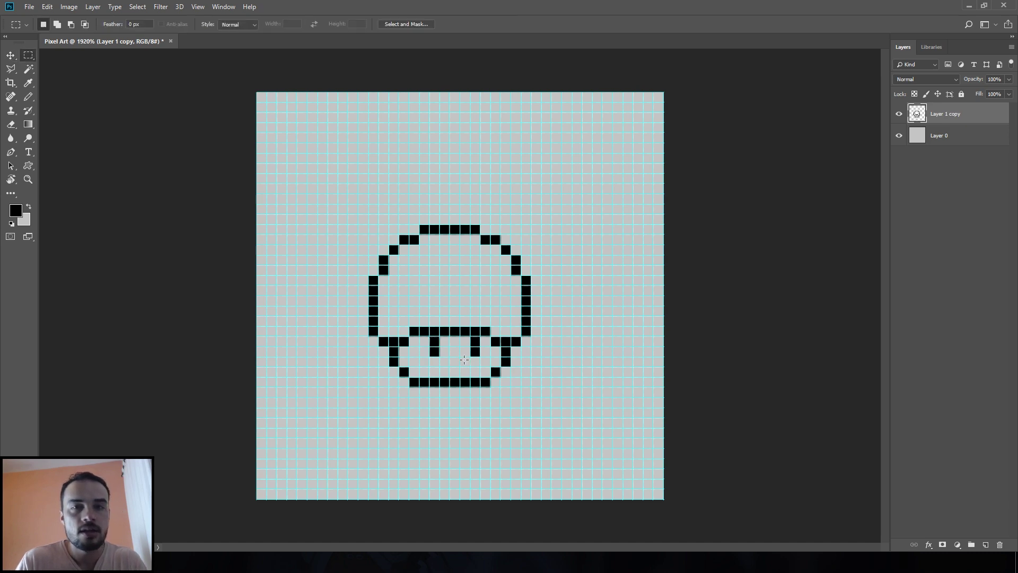
{"action": "left_click_drag", "start_coordinate": [465, 365], "coordinate": [480, 333]}
{"action": "key", "text": "v"}
{"action": "key", "text": "Left"}
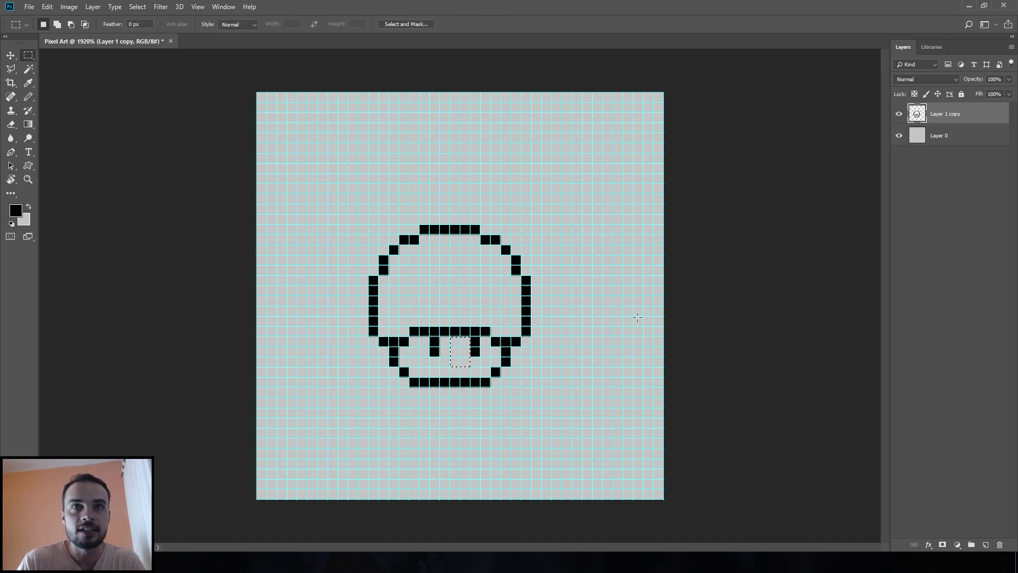
{"action": "key", "text": "ctrl+d"}
Step: Shift the merged mushroom slightly up and right, then bring up the foreground colour picker
{"action": "scroll", "coordinate": [539, 300], "scroll_direction": "down", "scroll_amount": 3}
{"action": "scroll", "coordinate": [514, 336], "scroll_direction": "down", "scroll_amount": 3}
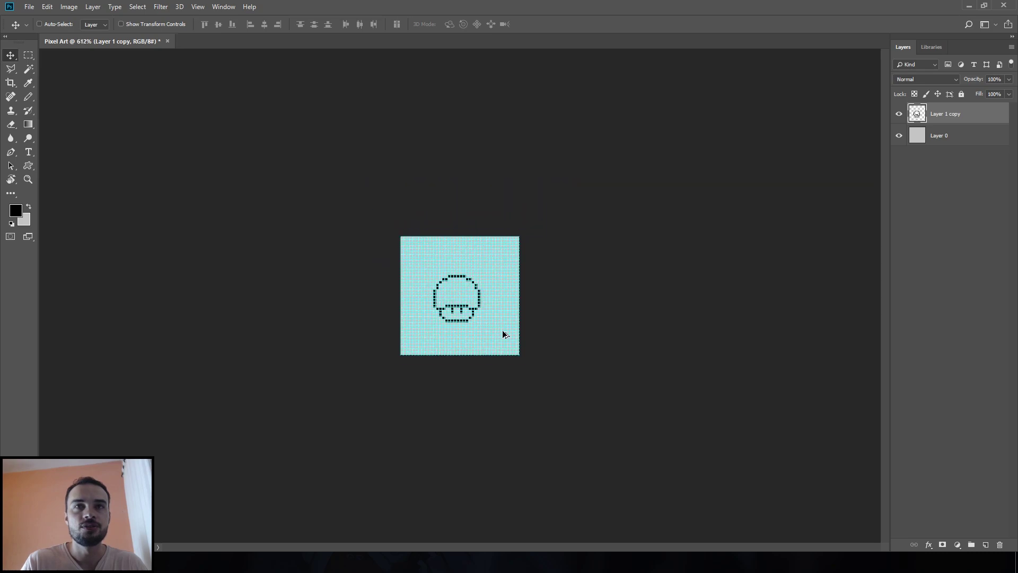
{"action": "scroll", "coordinate": [501, 330], "scroll_direction": "up", "scroll_amount": 1}
{"action": "scroll", "coordinate": [417, 302], "scroll_direction": "up", "scroll_amount": 3}
{"action": "scroll", "coordinate": [418, 302], "scroll_direction": "down", "scroll_amount": 1}
{"action": "scroll", "coordinate": [418, 302], "scroll_direction": "up", "scroll_amount": 2}
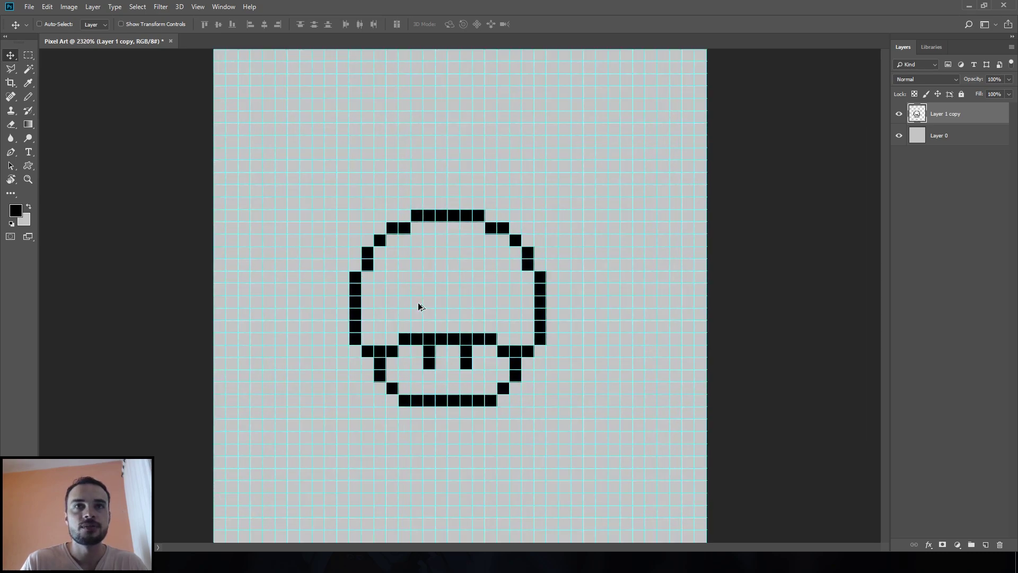
{"action": "scroll", "coordinate": [417, 302], "scroll_direction": "down", "scroll_amount": 2}
{"action": "mouse_move", "coordinate": [541, 296]}
{"action": "left_mouse_down"}
{"action": "mouse_move", "coordinate": [549, 278]}
{"action": "mouse_move", "coordinate": [551, 287]}
{"action": "left_mouse_up"}
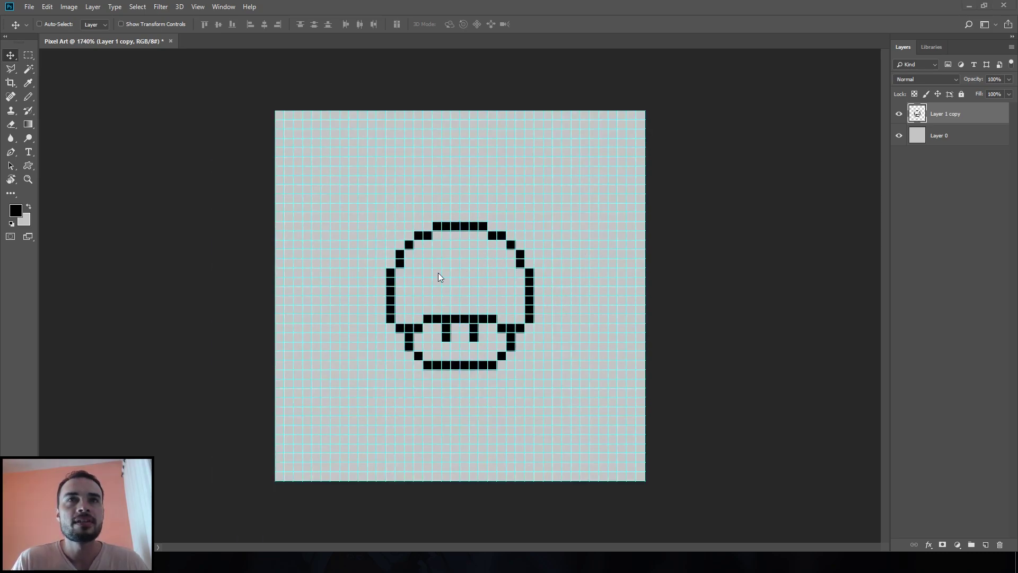
{"action": "left_click", "coordinate": [15, 211]}
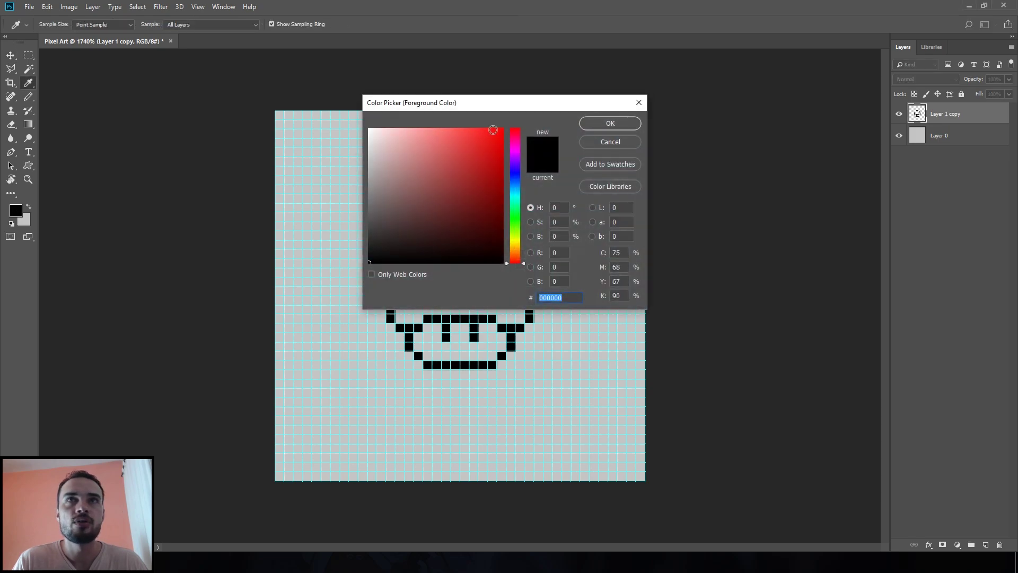
Step: Set the foreground to bright red, add a new layer, and select the Pencil
{"action": "left_click", "coordinate": [469, 135]}
{"action": "left_click", "coordinate": [614, 124]}
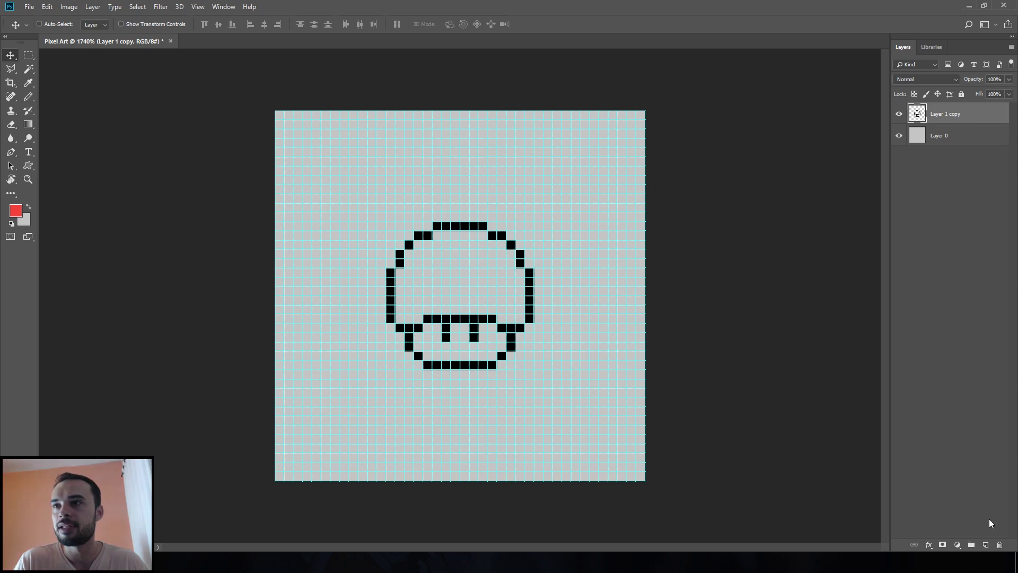
{"action": "left_click", "coordinate": [985, 545]}
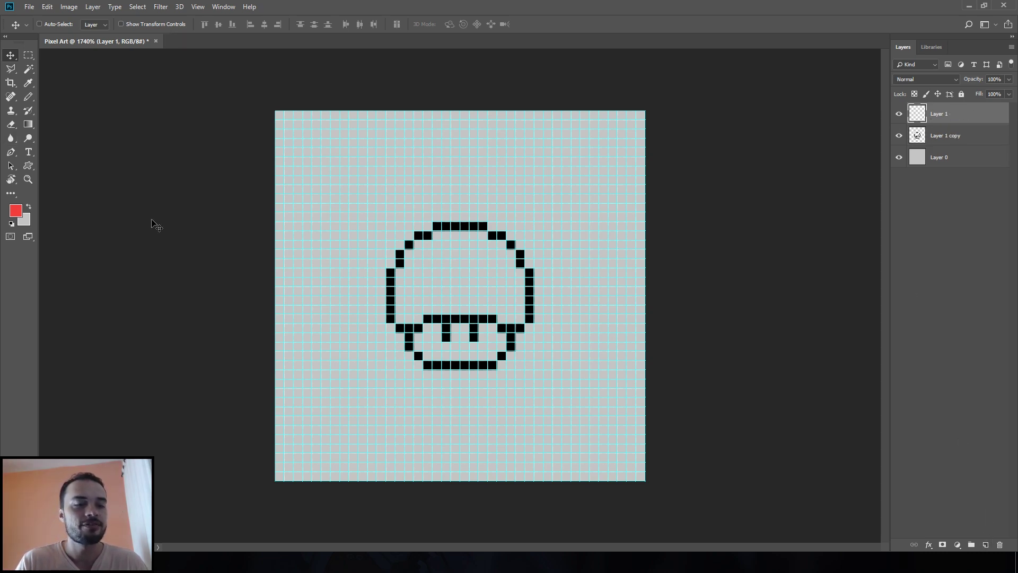
{"action": "left_click", "coordinate": [29, 97]}
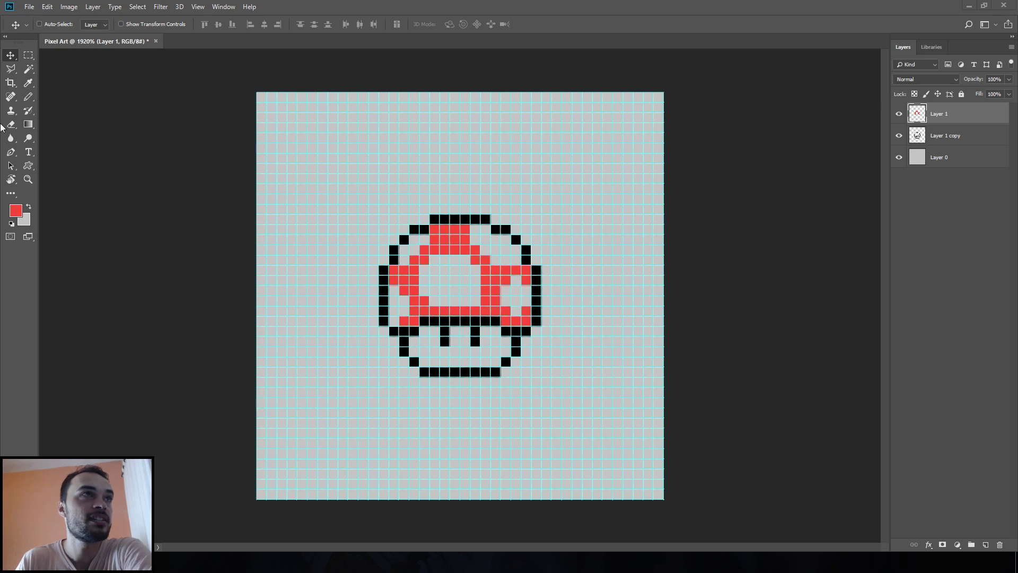
Step: Set the foreground colour to white, then undo a few test pencil pixels on the cap
{"action": "left_click", "coordinate": [28, 206]}
{"action": "left_click", "coordinate": [16, 210]}
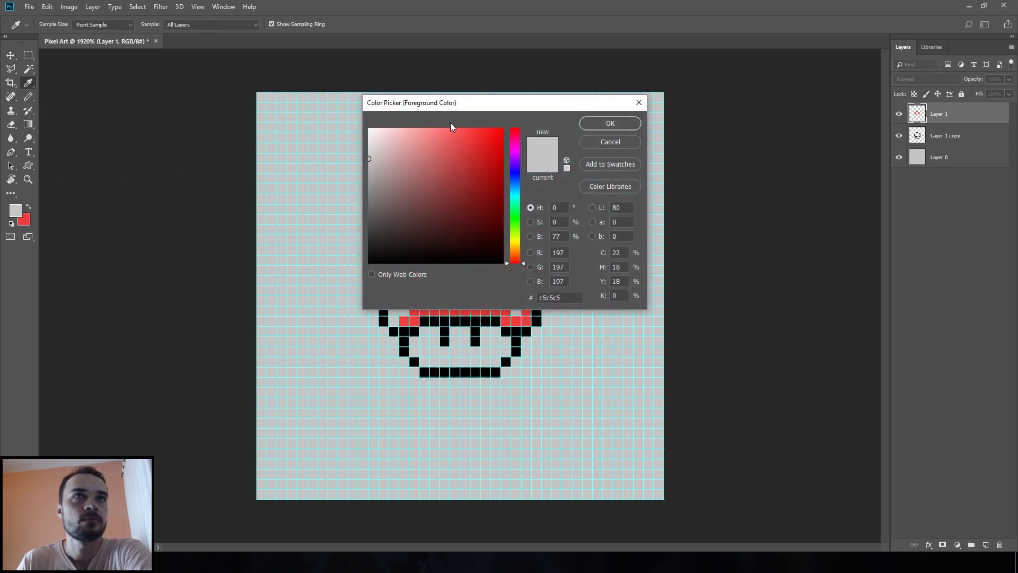
{"action": "left_click", "coordinate": [370, 129]}
{"action": "left_click", "coordinate": [616, 125]}
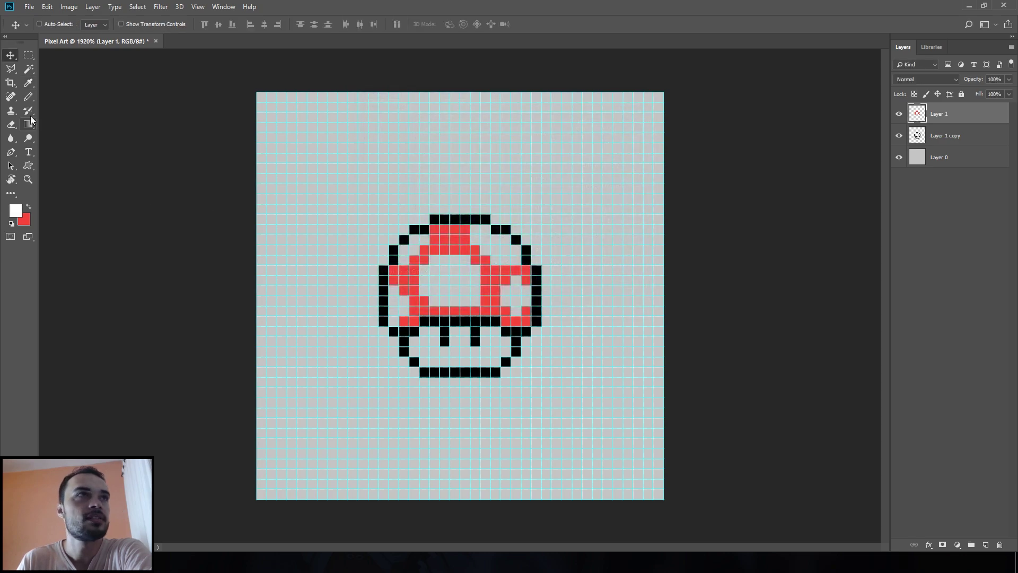
{"action": "left_click", "coordinate": [34, 96]}
{"action": "left_click_drag", "start_coordinate": [424, 239], "coordinate": [413, 250]}
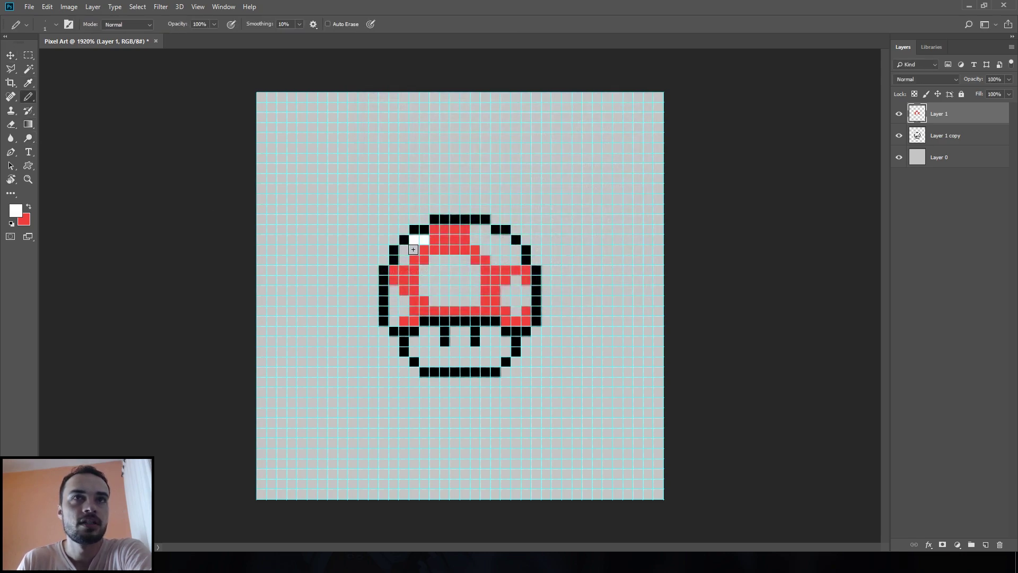
{"action": "key", "text": "ctrl+z"}
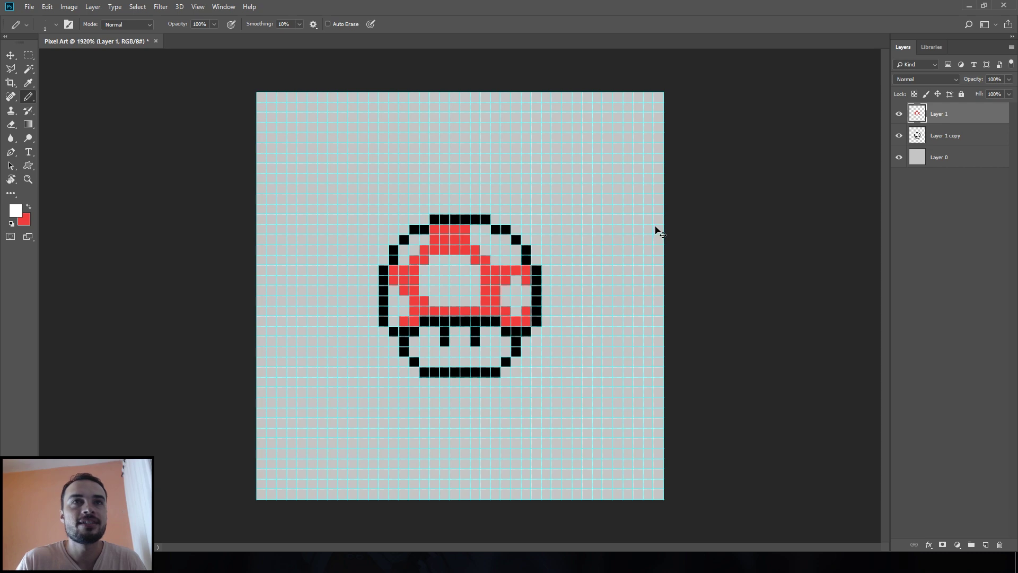
Step: Select the Paint Bucket, undo a stray white fill, and select the outline and red layers
{"action": "left_click", "coordinate": [28, 123]}
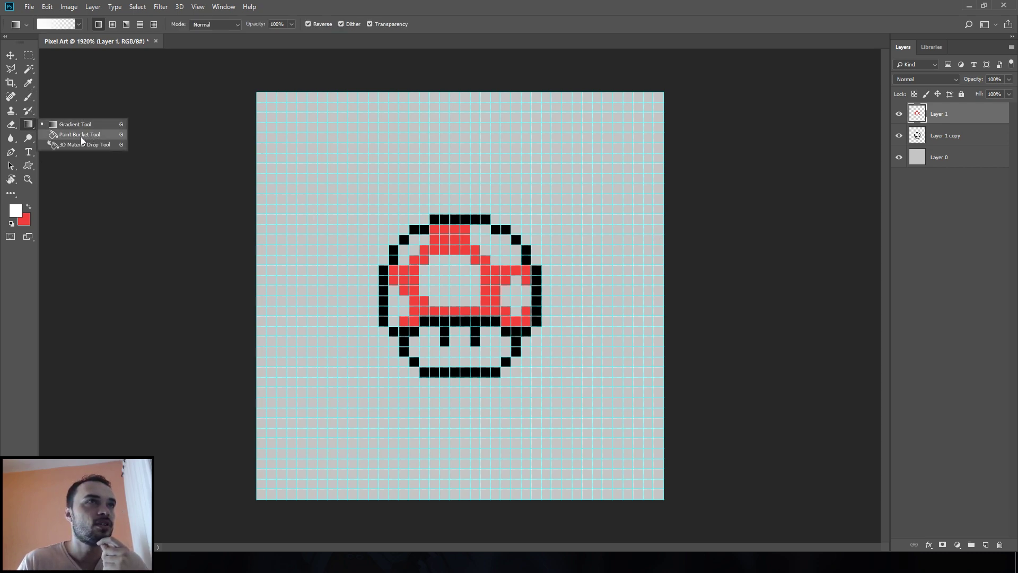
{"action": "left_click", "coordinate": [82, 135]}
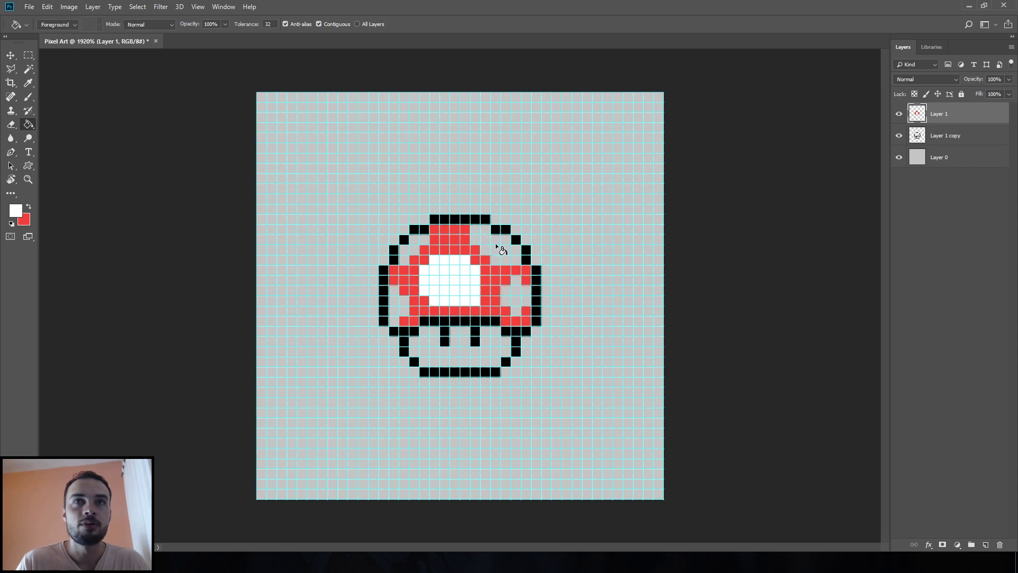
{"action": "left_click", "coordinate": [898, 136]}
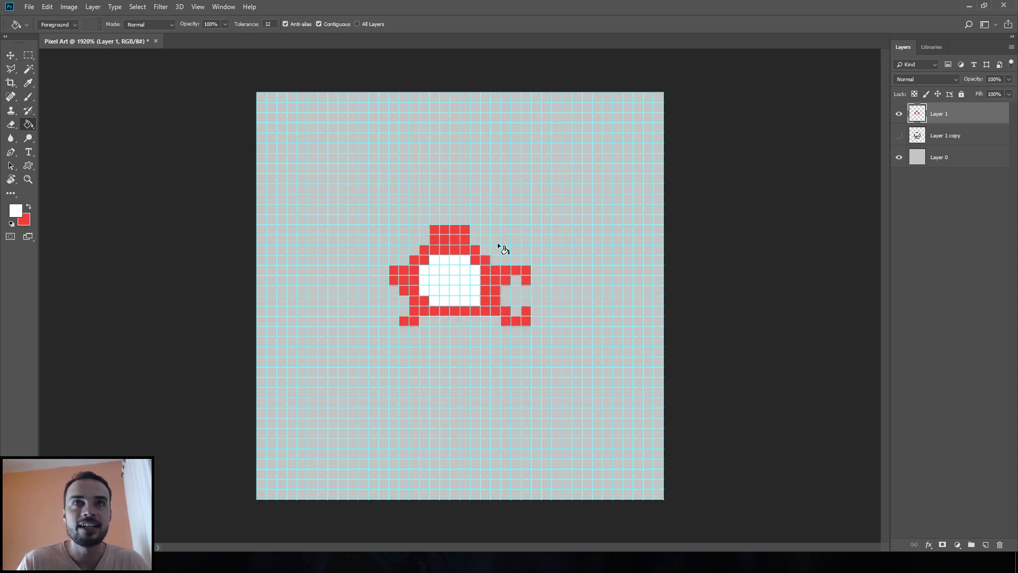
{"action": "left_click", "coordinate": [898, 136]}
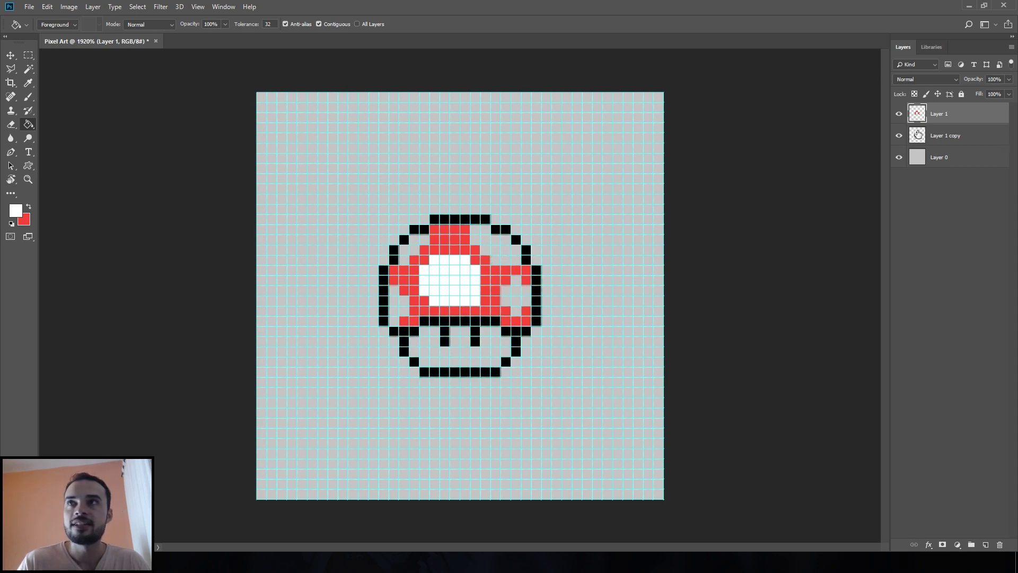
{"action": "left_click", "coordinate": [533, 202]}
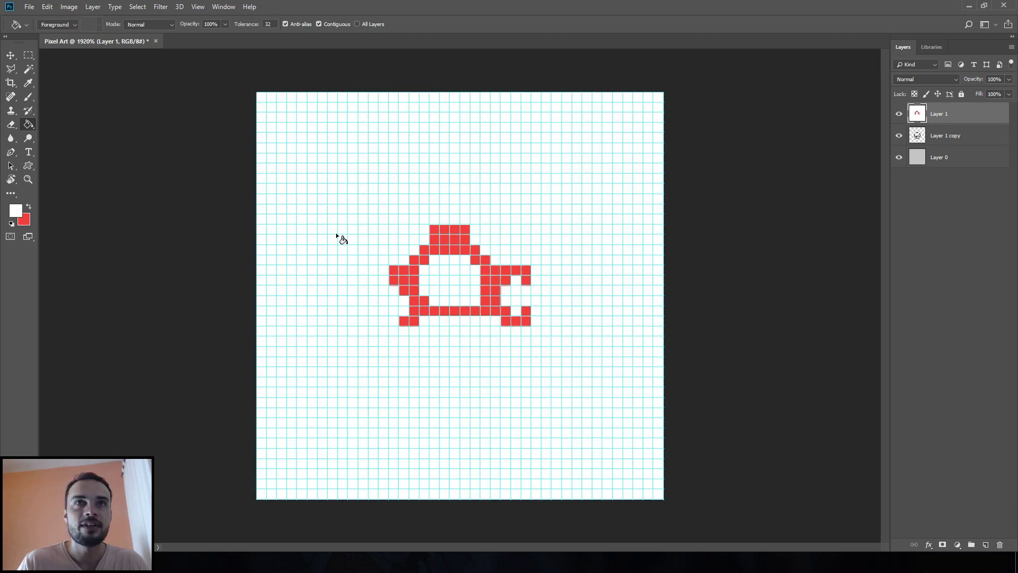
{"action": "key", "text": "ctrl+z"}
{"action": "left_click", "coordinate": [954, 136], "text": "shift"}
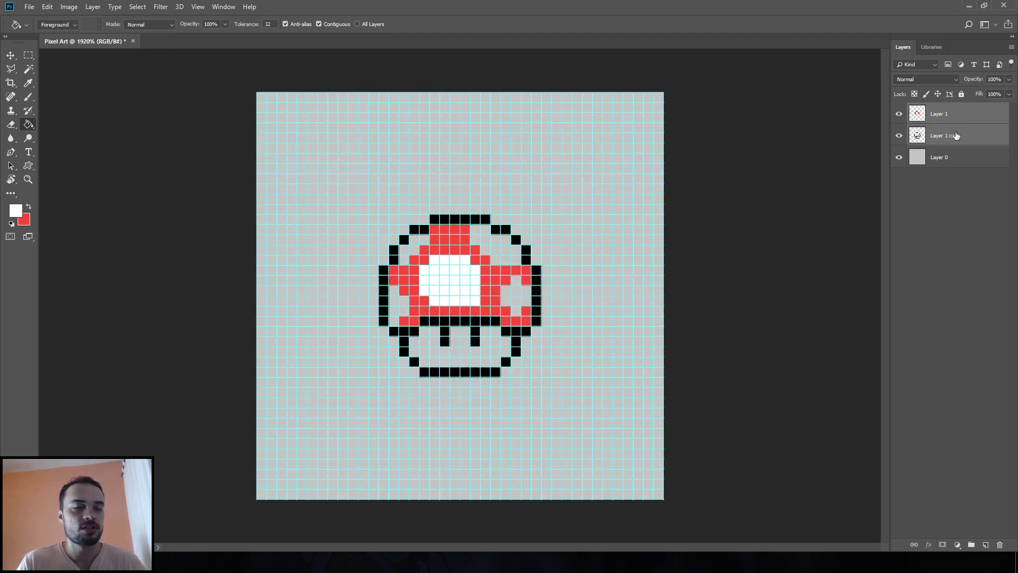
Step: Merge the outline into the red layer and undo a trial white fill
{"action": "key", "text": "ctrl+e"}
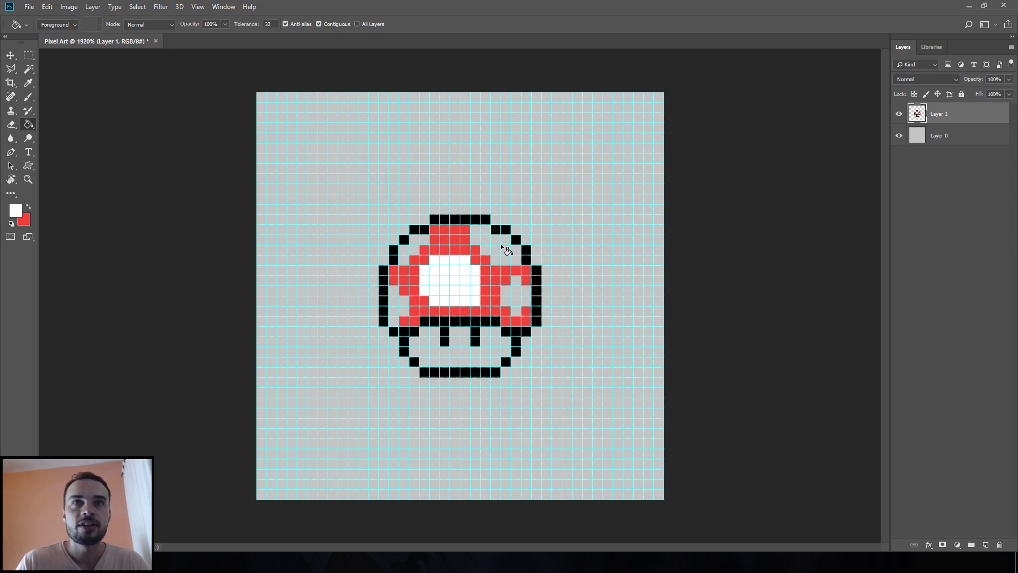
{"action": "left_click", "coordinate": [411, 237]}
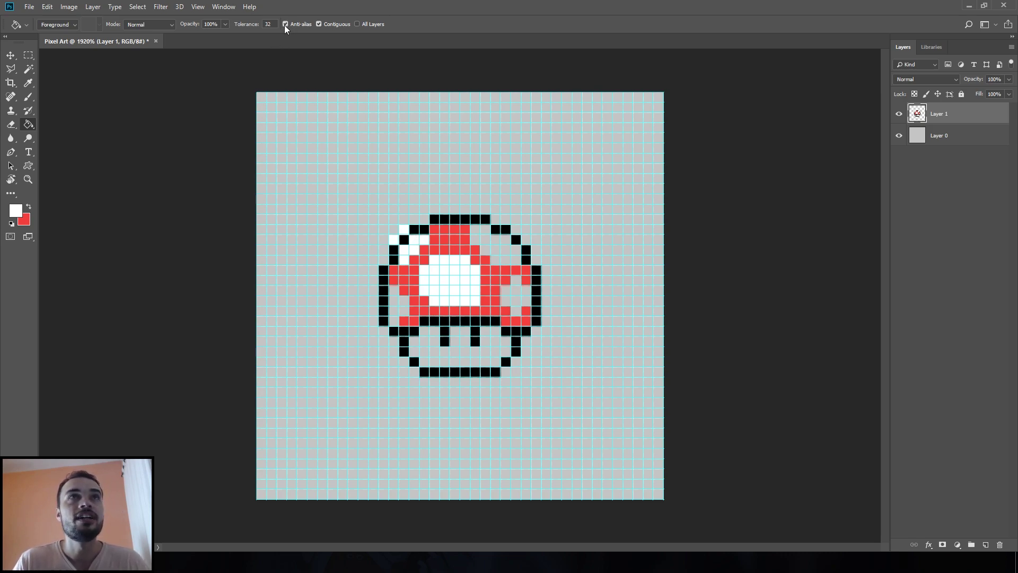
{"action": "key", "text": "ctrl+z"}
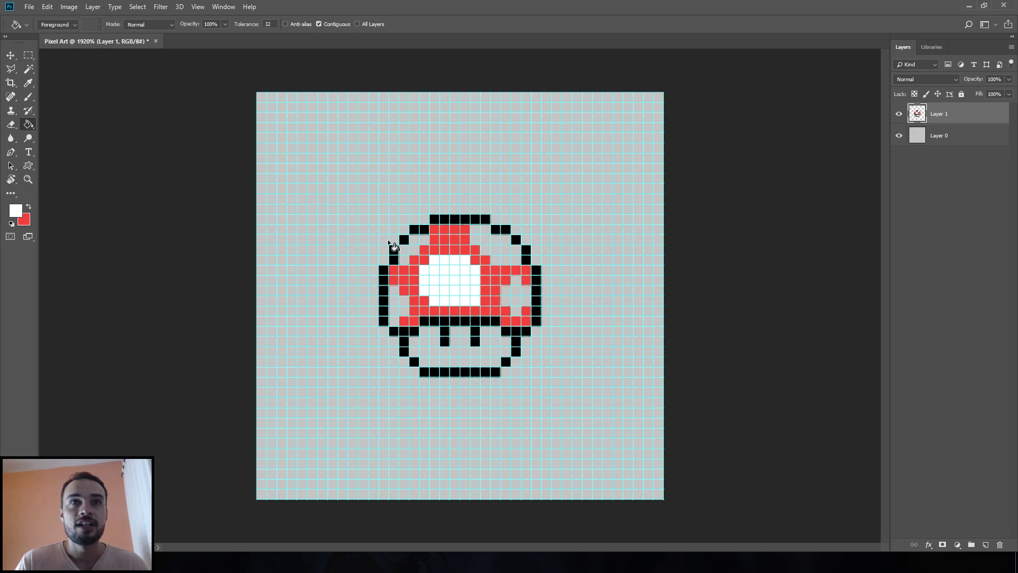
Step: Fill the four cap spots and the stem interior with white
{"action": "left_click", "coordinate": [416, 241]}
{"action": "left_click", "coordinate": [498, 249]}
{"action": "left_click", "coordinate": [517, 294]}
{"action": "left_click", "coordinate": [397, 304]}
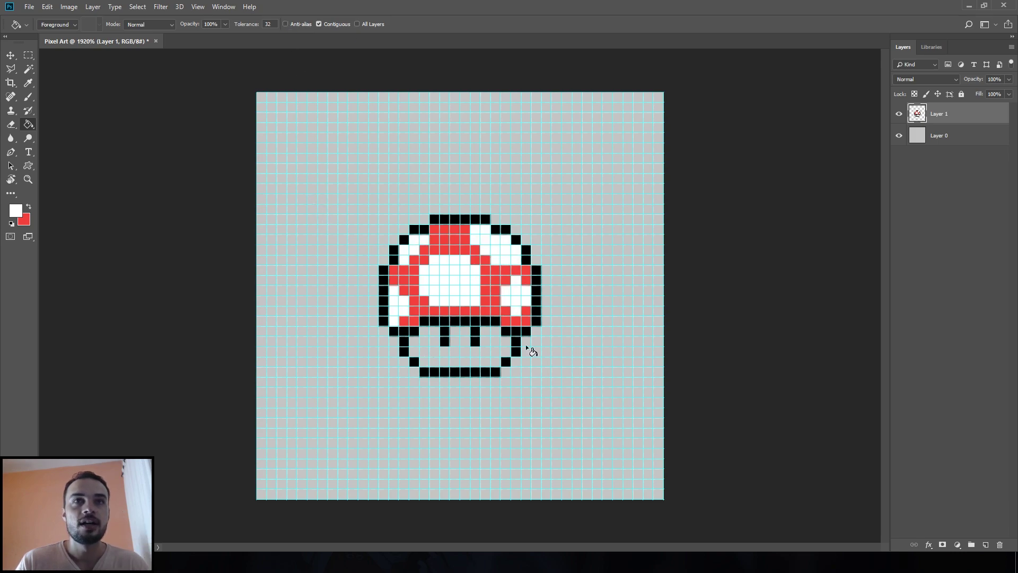
{"action": "left_click", "coordinate": [460, 356]}
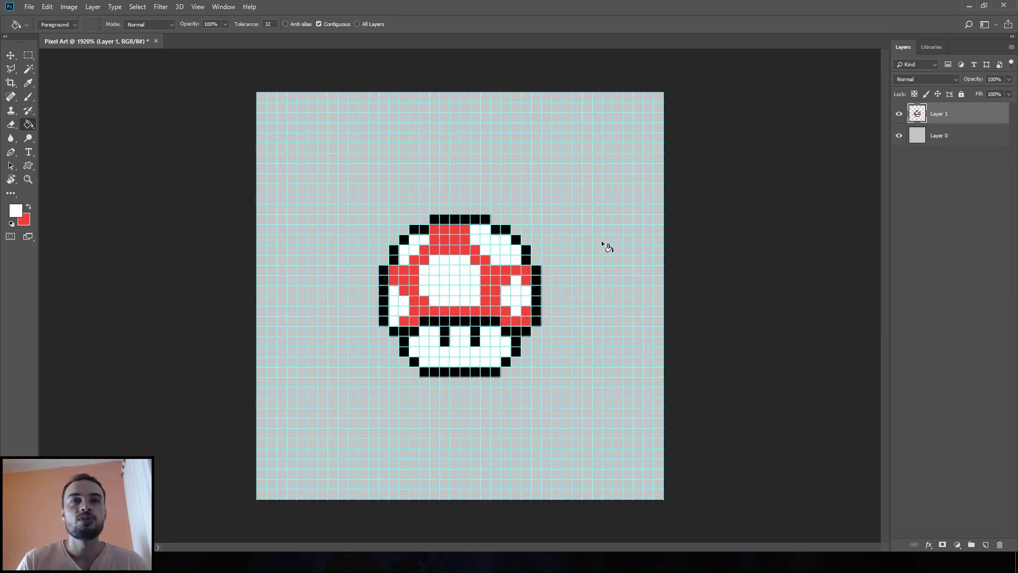
{"action": "scroll", "coordinate": [557, 270], "scroll_direction": "down", "scroll_amount": 2}
{"action": "scroll", "coordinate": [509, 300], "scroll_direction": "down", "scroll_amount": 3}
{"action": "scroll", "coordinate": [477, 303], "scroll_direction": "up", "scroll_amount": 5}
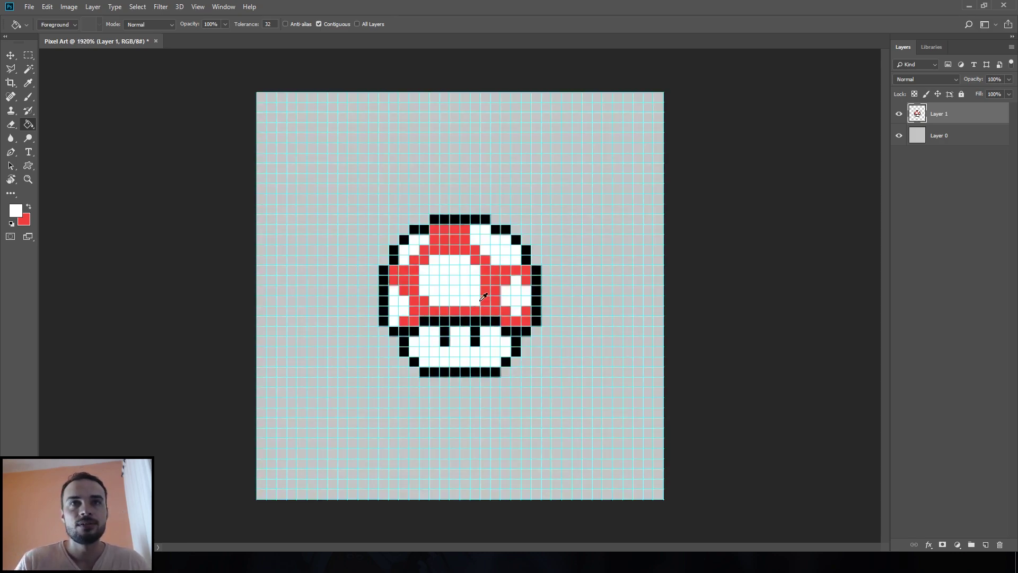
{"action": "left_click", "coordinate": [202, 7]}
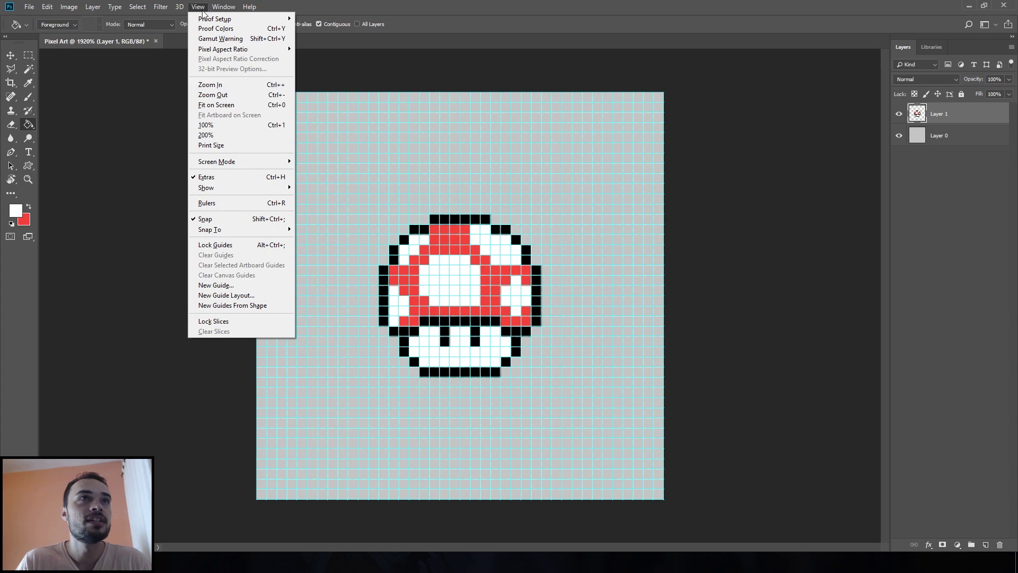
{"action": "mouse_move", "coordinate": [230, 186]}
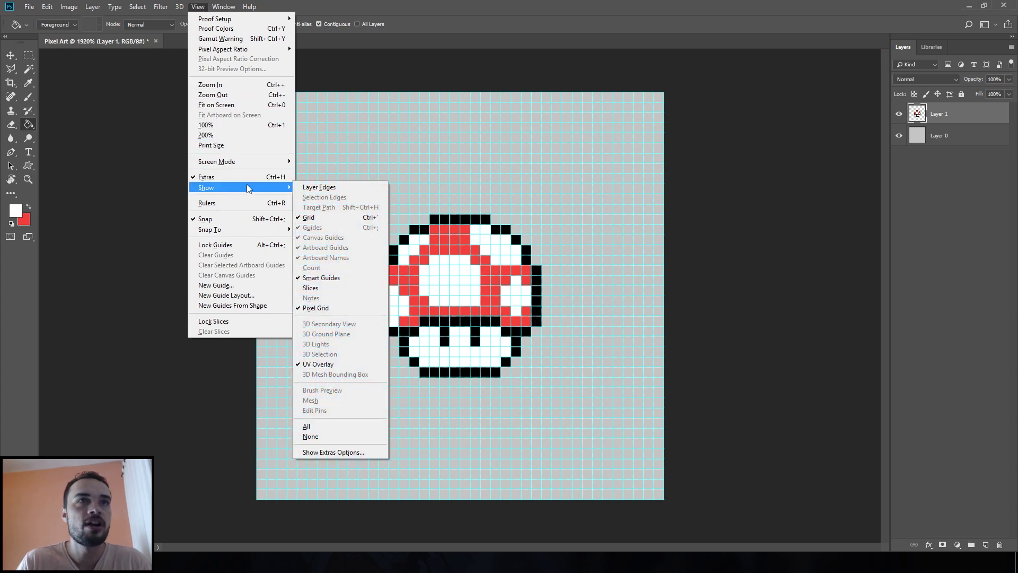
Step: Turn off both the cyan Grid and the Pixel Grid under View > Show
{"action": "left_click", "coordinate": [318, 217]}
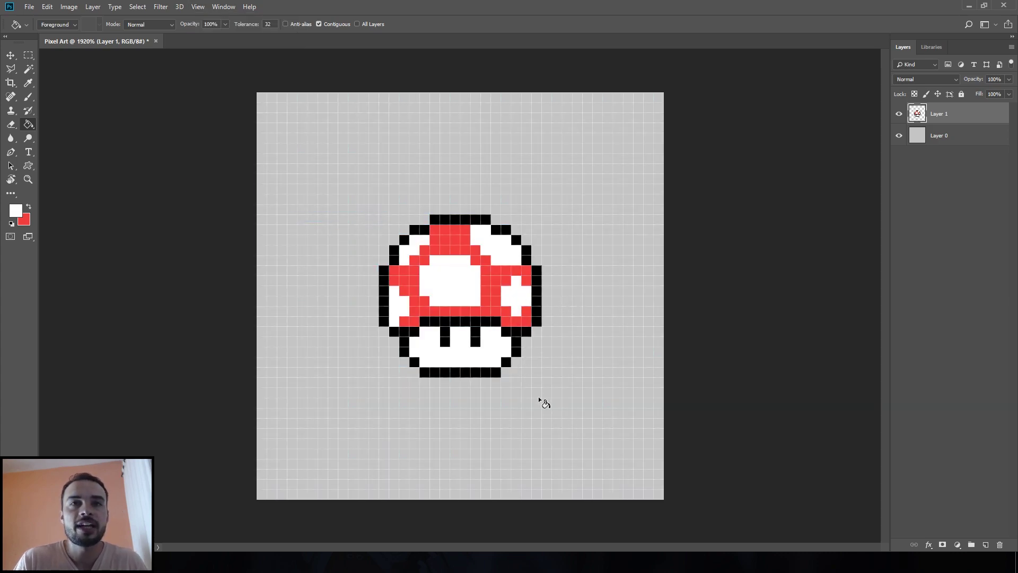
{"action": "scroll", "coordinate": [538, 397], "scroll_direction": "up", "scroll_amount": 2}
{"action": "scroll", "coordinate": [578, 339], "scroll_direction": "up", "scroll_amount": 3}
{"action": "scroll", "coordinate": [680, 273], "scroll_direction": "down", "scroll_amount": 3}
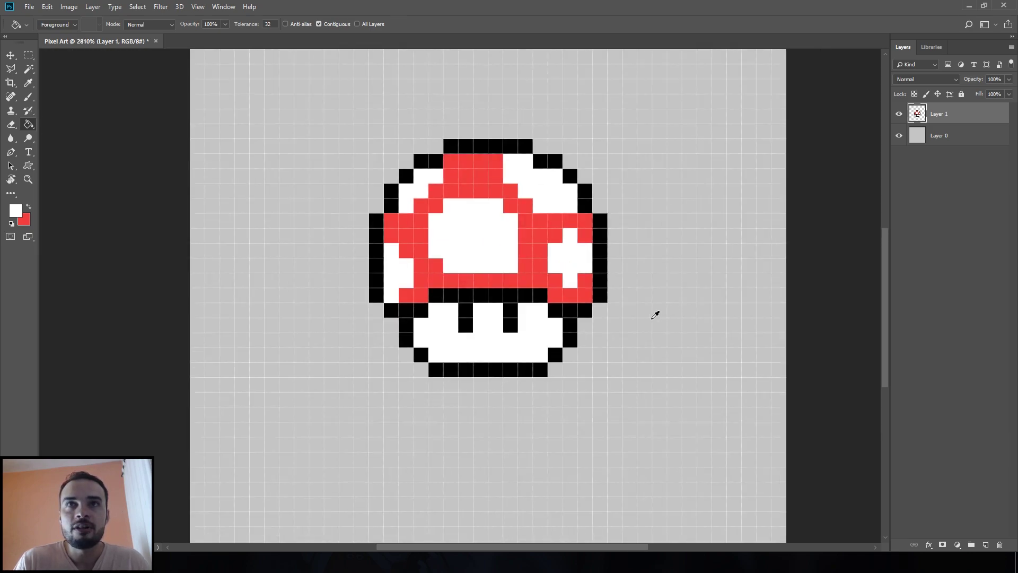
{"action": "scroll", "coordinate": [654, 313], "scroll_direction": "down", "scroll_amount": 1}
{"action": "scroll", "coordinate": [477, 318], "scroll_direction": "down", "scroll_amount": 1}
{"action": "scroll", "coordinate": [422, 323], "scroll_direction": "down", "scroll_amount": 1}
{"action": "scroll", "coordinate": [423, 323], "scroll_direction": "up", "scroll_amount": 1}
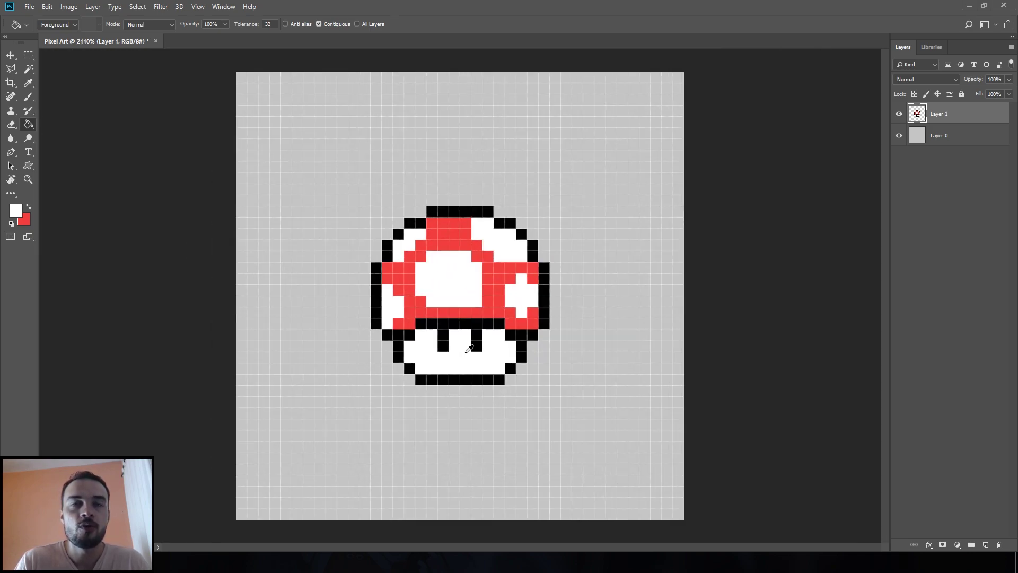
{"action": "scroll", "coordinate": [429, 326], "scroll_direction": "down", "scroll_amount": 1}
{"action": "scroll", "coordinate": [440, 332], "scroll_direction": "down", "scroll_amount": 2}
{"action": "scroll", "coordinate": [452, 338], "scroll_direction": "down", "scroll_amount": 1}
{"action": "scroll", "coordinate": [452, 337], "scroll_direction": "down", "scroll_amount": 2}
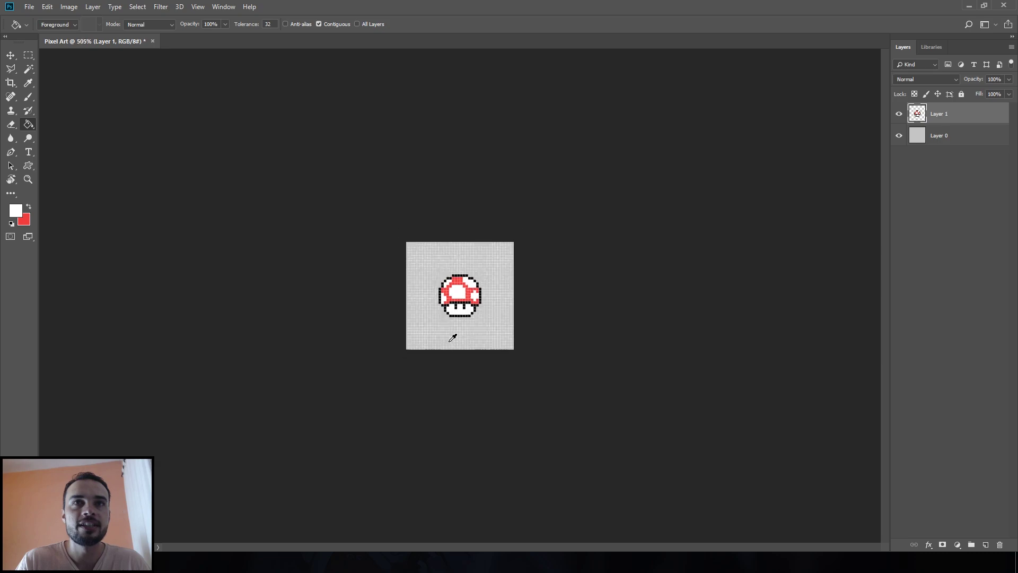
{"action": "scroll", "coordinate": [452, 337], "scroll_direction": "down", "scroll_amount": 1}
{"action": "scroll", "coordinate": [452, 336], "scroll_direction": "down", "scroll_amount": 1}
{"action": "scroll", "coordinate": [452, 336], "scroll_direction": "down", "scroll_amount": 1}
{"action": "scroll", "coordinate": [452, 335], "scroll_direction": "up", "scroll_amount": 3}
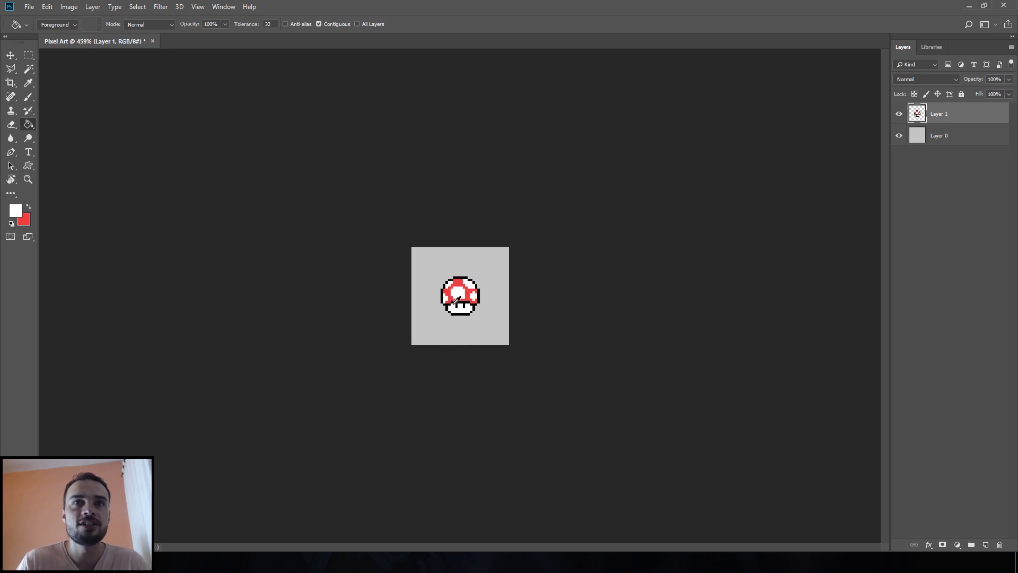
{"action": "scroll", "coordinate": [452, 335], "scroll_direction": "up", "scroll_amount": 4}
{"action": "scroll", "coordinate": [452, 336], "scroll_direction": "up", "scroll_amount": 4}
{"action": "scroll", "coordinate": [452, 335], "scroll_direction": "up", "scroll_amount": 2}
{"action": "left_click", "coordinate": [160, 8]}
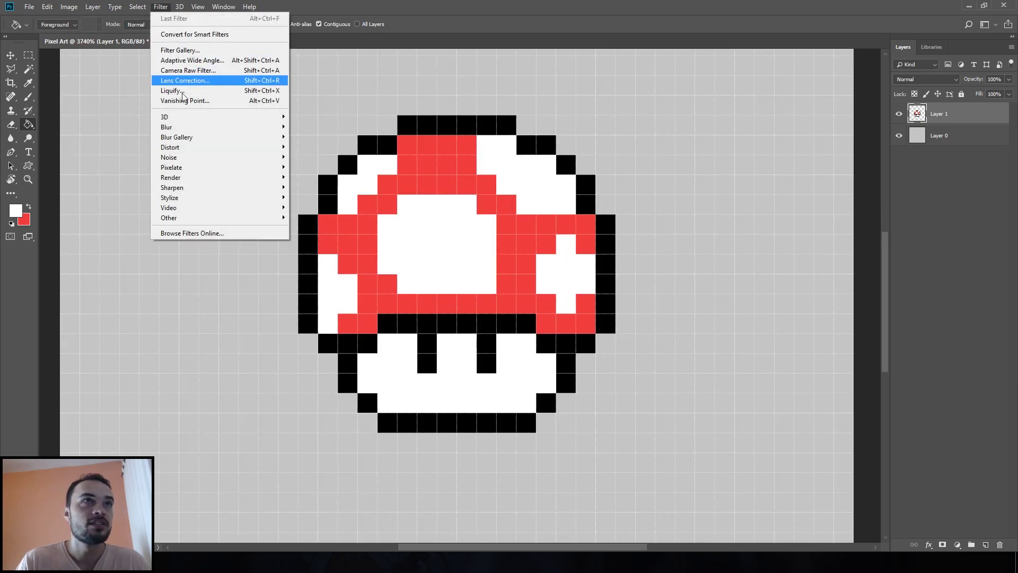
{"action": "mouse_move", "coordinate": [239, 186]}
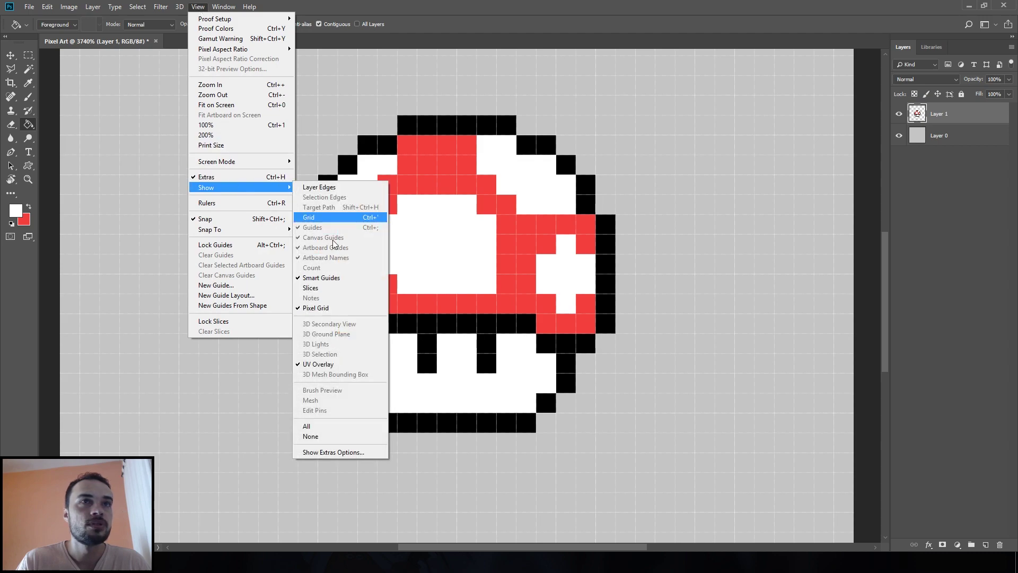
{"action": "left_click", "coordinate": [330, 309]}
{"action": "left_click", "coordinate": [11, 55]}
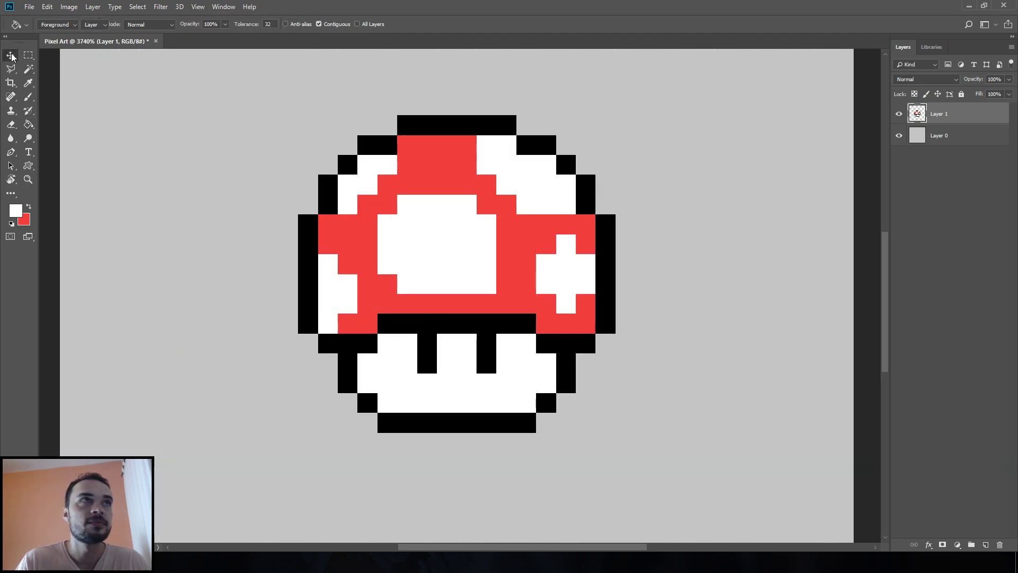
{"action": "scroll", "coordinate": [553, 355], "scroll_direction": "down", "scroll_amount": 3}
{"action": "scroll", "coordinate": [536, 348], "scroll_direction": "down", "scroll_amount": 2}
{"action": "scroll", "coordinate": [519, 338], "scroll_direction": "up", "scroll_amount": 3}
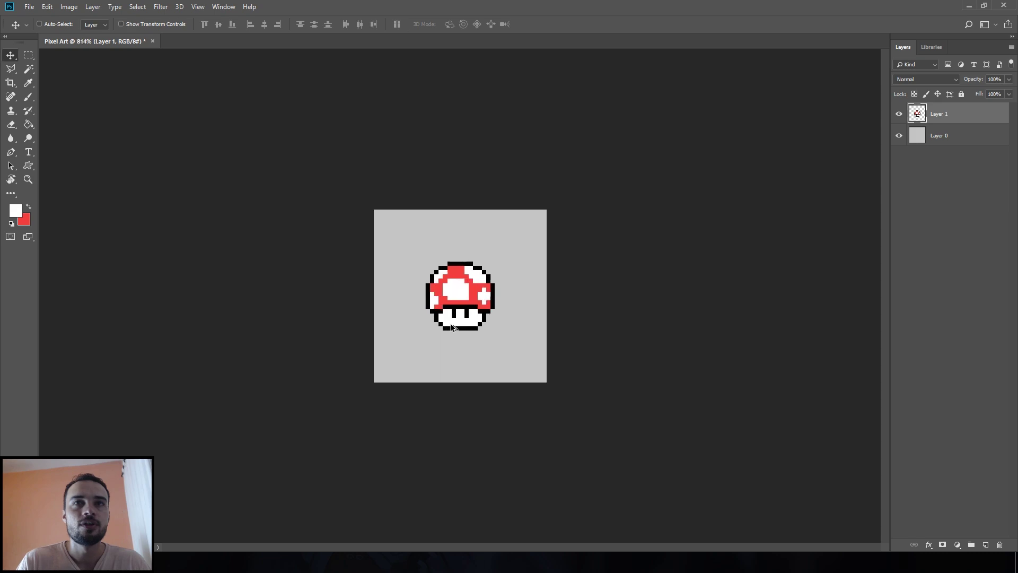
{"action": "scroll", "coordinate": [444, 370], "scroll_direction": "up", "scroll_amount": 3}
{"action": "scroll", "coordinate": [444, 371], "scroll_direction": "up", "scroll_amount": 3}
{"action": "scroll", "coordinate": [444, 372], "scroll_direction": "up", "scroll_amount": 1}
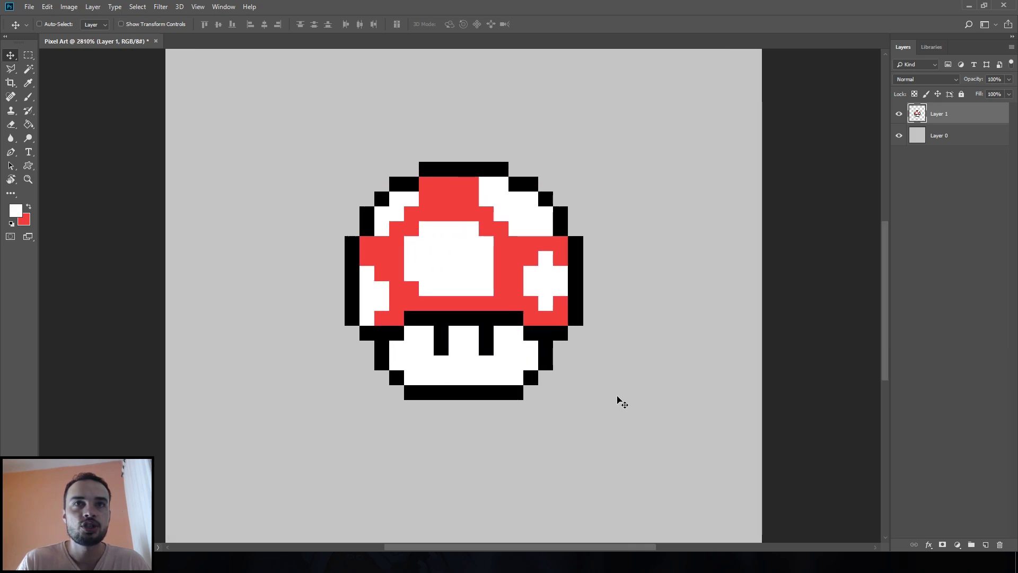
{"action": "scroll", "coordinate": [622, 396], "scroll_direction": "down", "scroll_amount": 2}
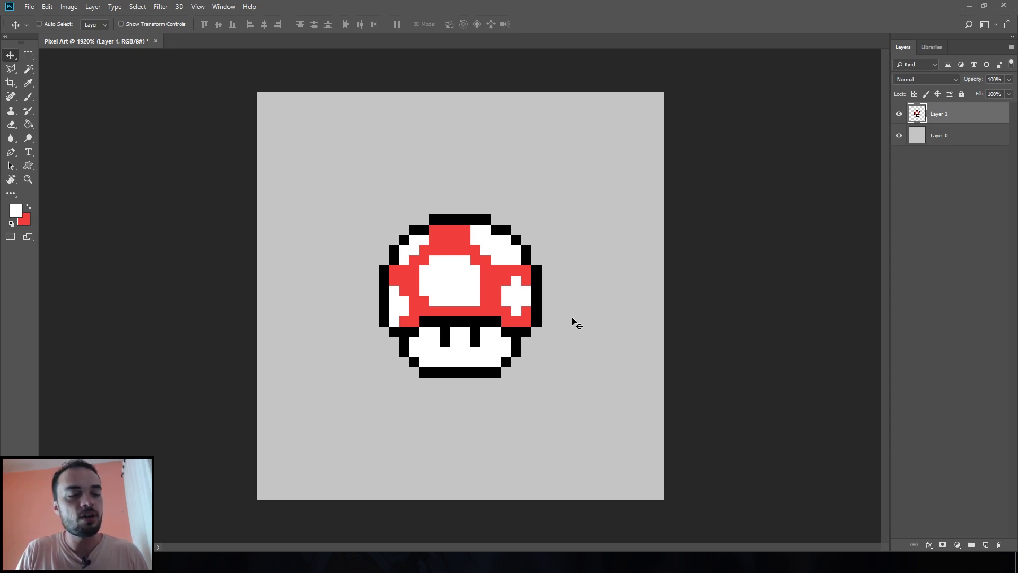
{"action": "key", "text": "z"}
{"action": "right_click", "coordinate": [451, 252]}
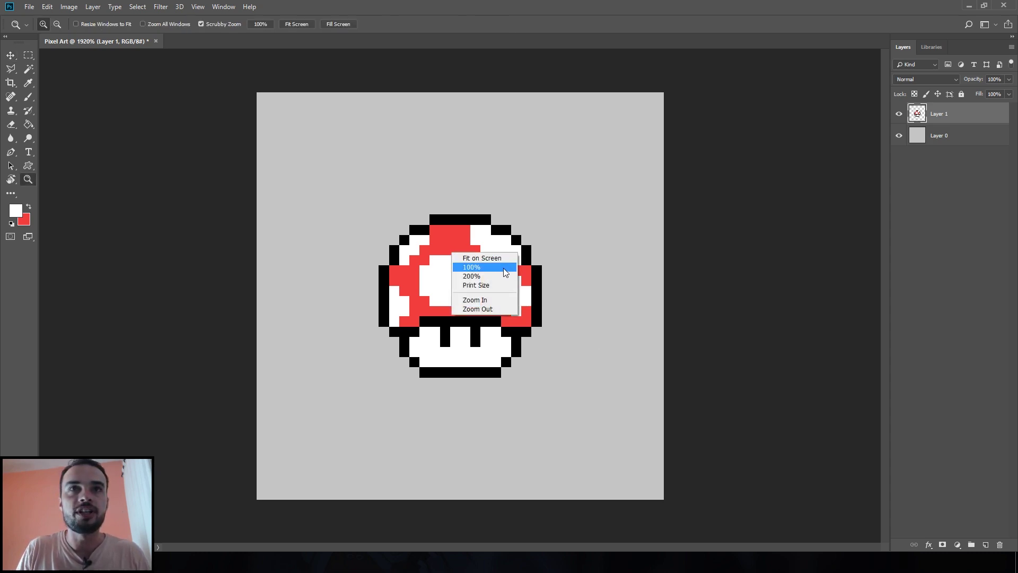
{"action": "left_click", "coordinate": [519, 278]}
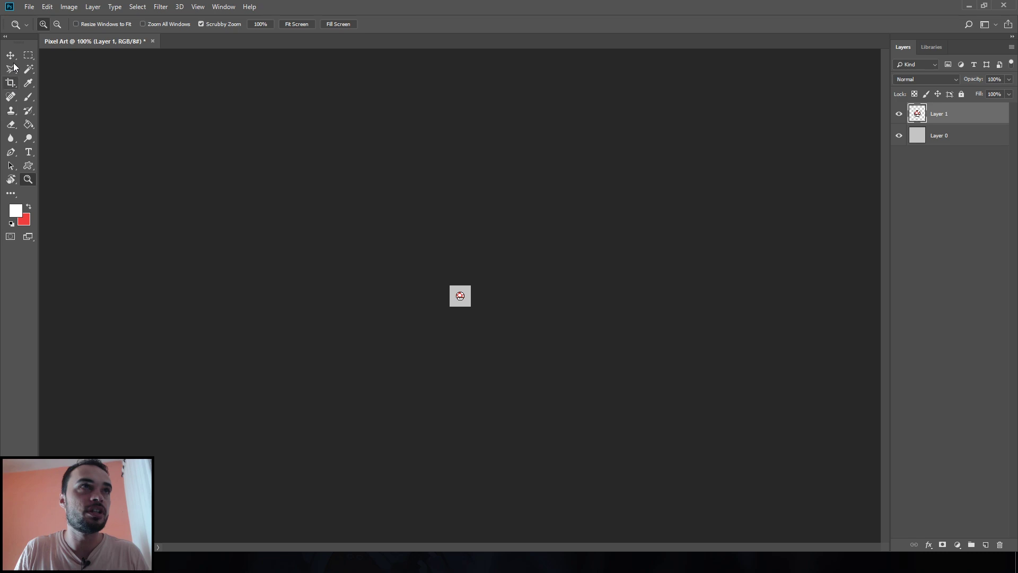
{"action": "key", "text": "v"}
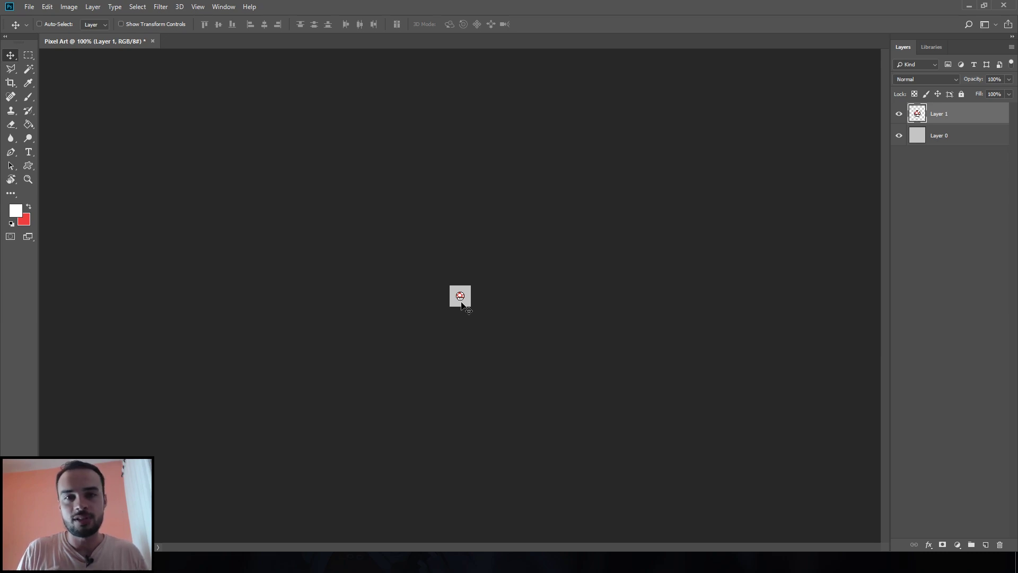
{"action": "scroll", "coordinate": [461, 299], "scroll_direction": "up", "scroll_amount": 5}
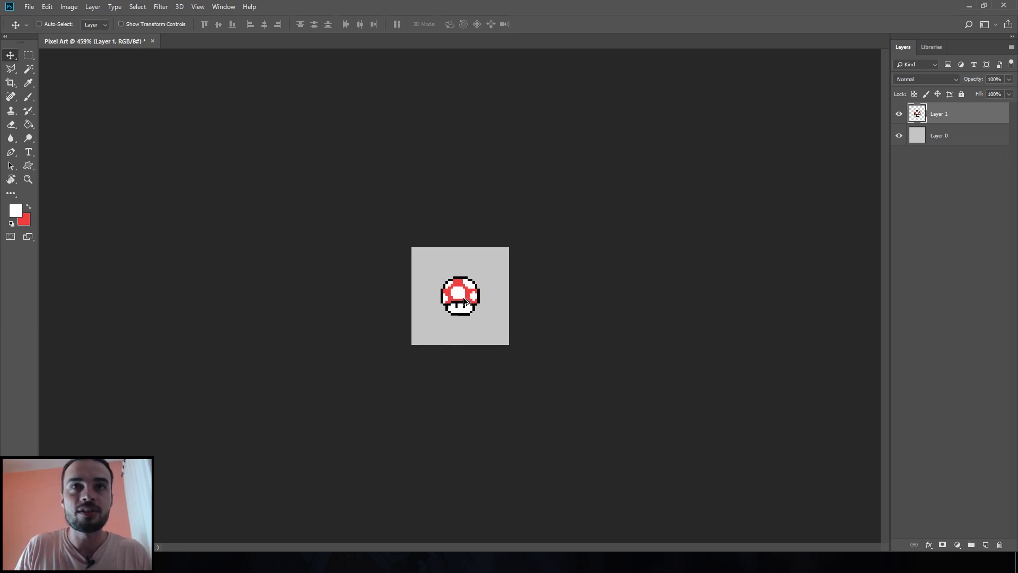
{"action": "scroll", "coordinate": [462, 298], "scroll_direction": "up", "scroll_amount": 5}
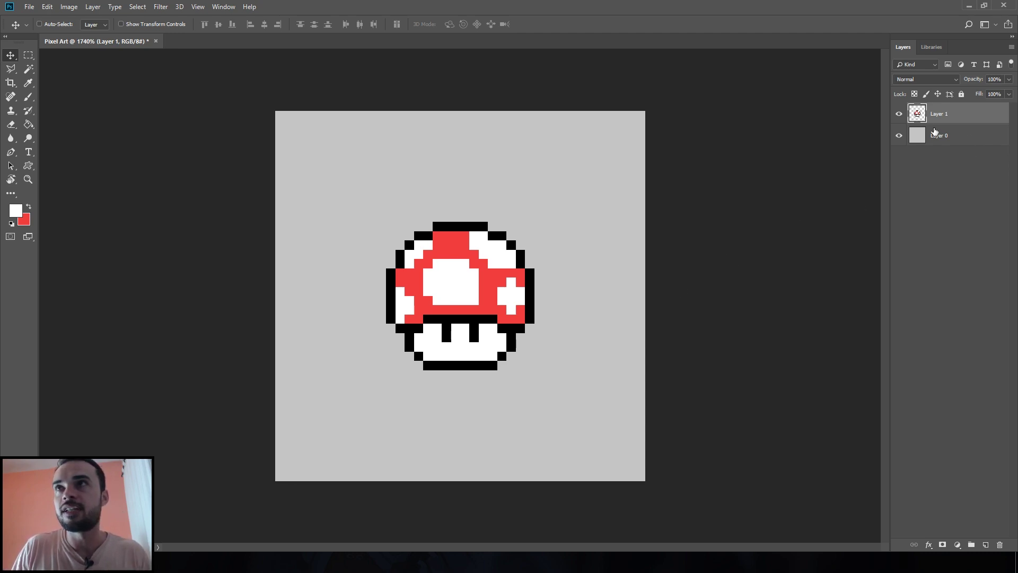
Step: Crop the canvas tightly to the mushroom's pixel selection on Layer 1
{"action": "left_click", "coordinate": [918, 113], "text": "ctrl"}
{"action": "key", "text": "ctrl+d"}
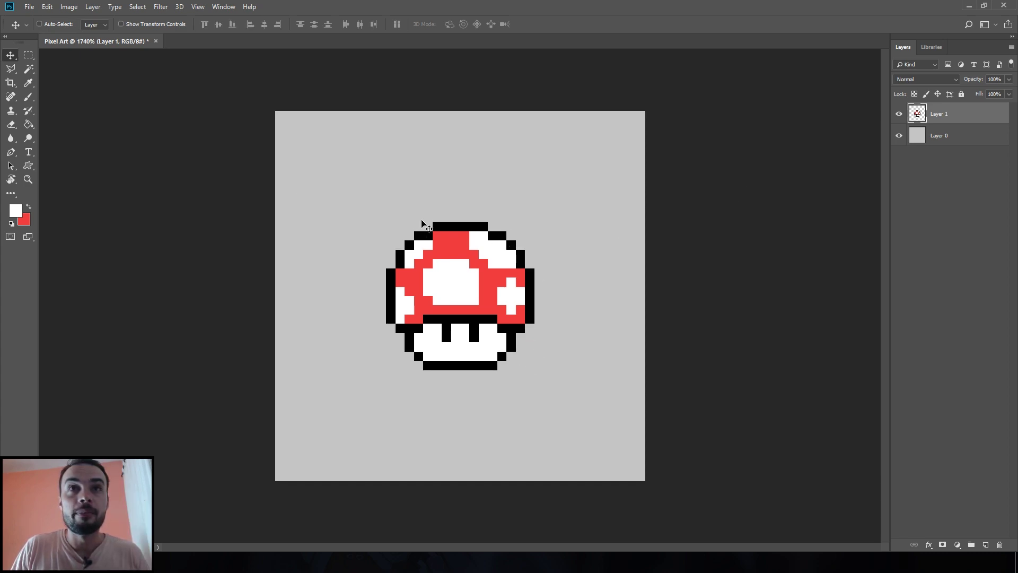
{"action": "left_click", "coordinate": [917, 112], "text": "ctrl"}
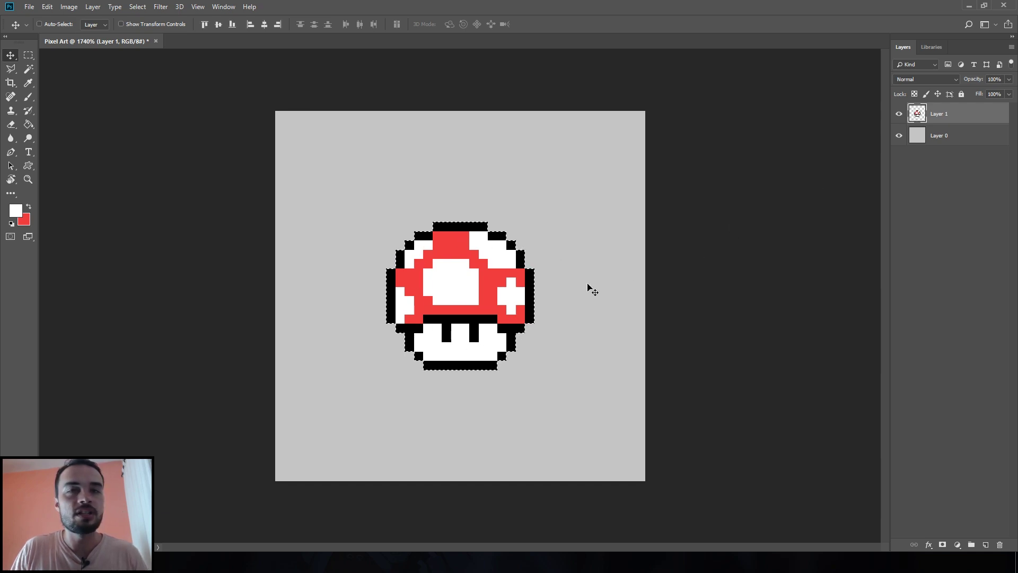
{"action": "key", "text": "c"}
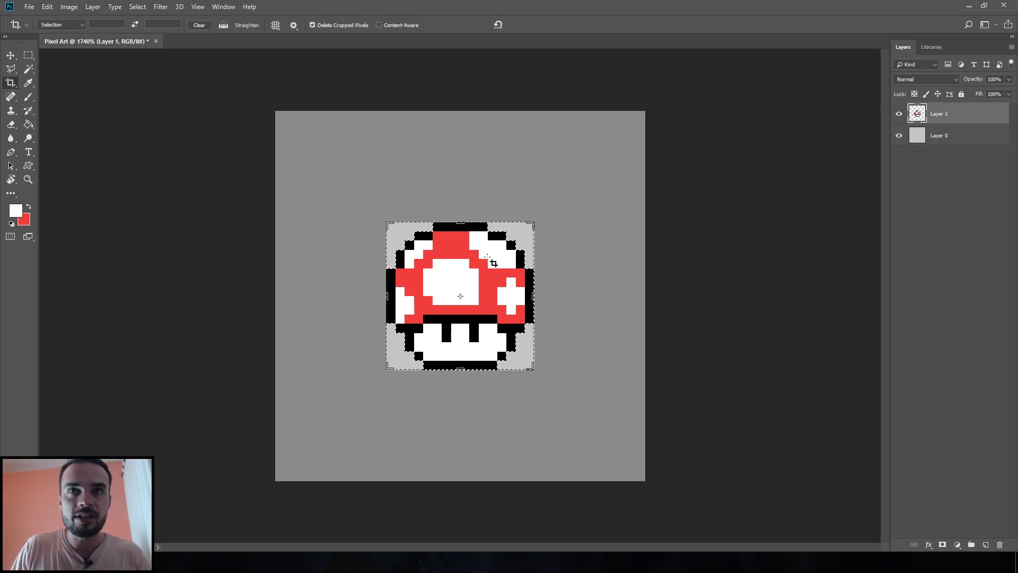
{"action": "left_click", "coordinate": [548, 217]}
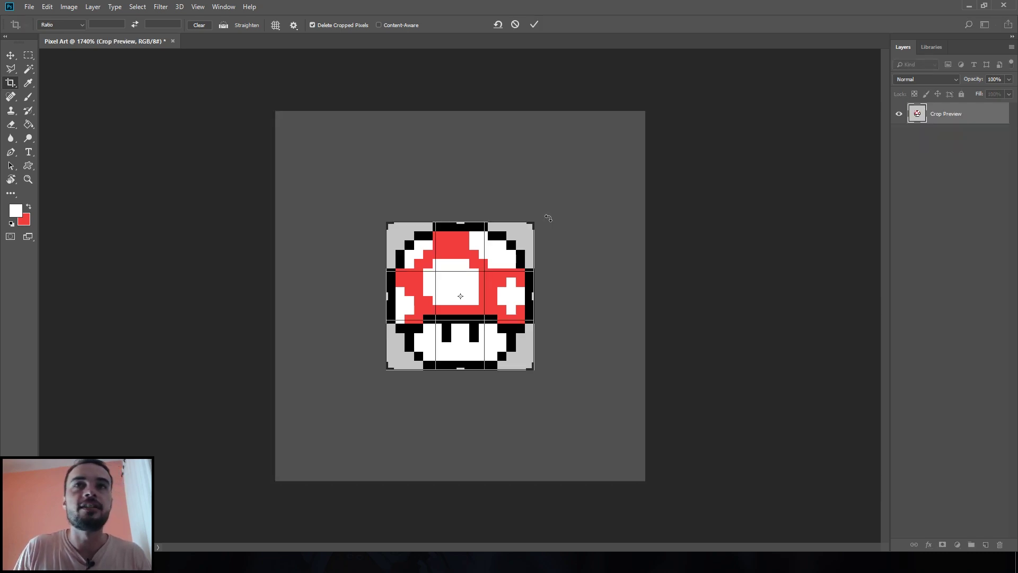
{"action": "key", "text": "Return"}
Step: Delete the grey background layer Layer 0, leaving transparency
{"action": "left_click", "coordinate": [10, 55]}
{"action": "left_click", "coordinate": [970, 145]}
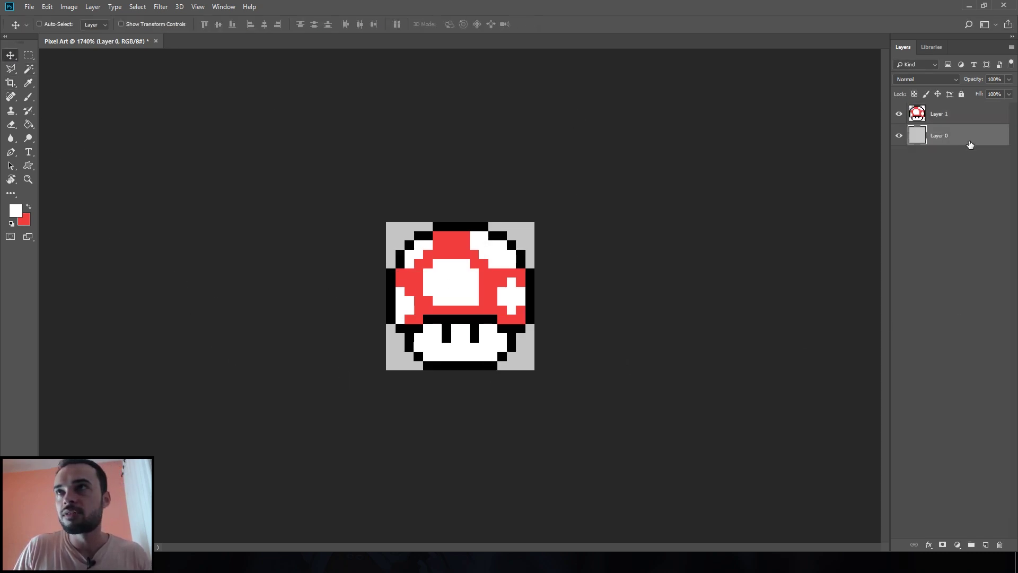
{"action": "left_click_drag", "start_coordinate": [979, 139], "coordinate": [999, 545]}
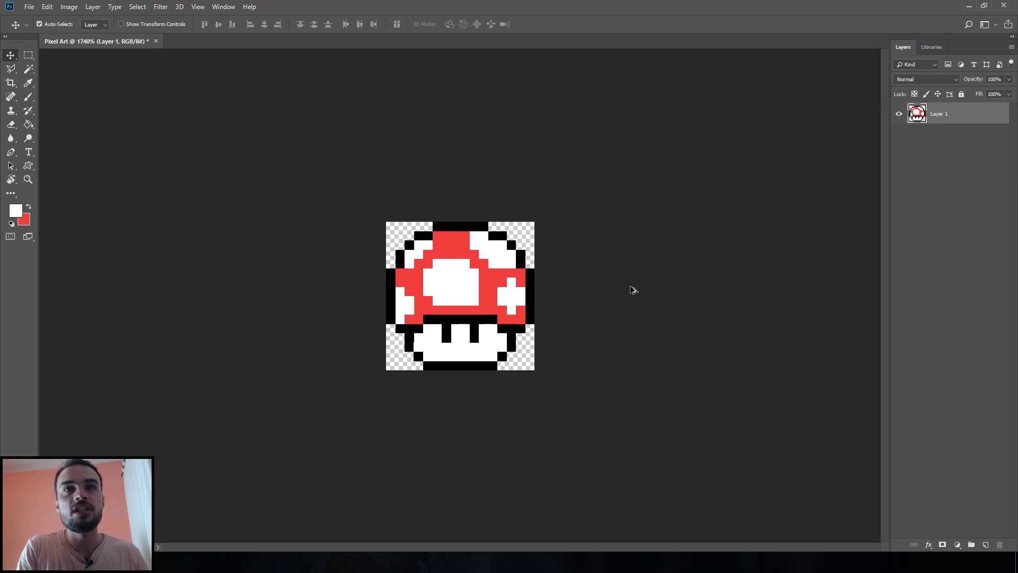
{"action": "key", "text": "ctrl+alt+i"}
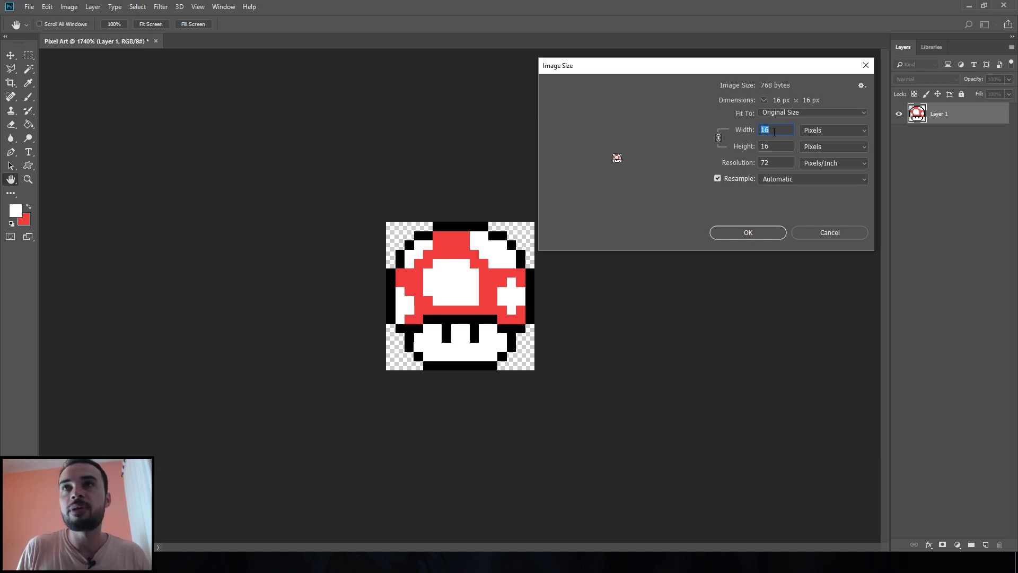
Step: Resize the image to 300 px width using Nearest Neighbor (hard edges) resampling
{"action": "type", "text": "300"}
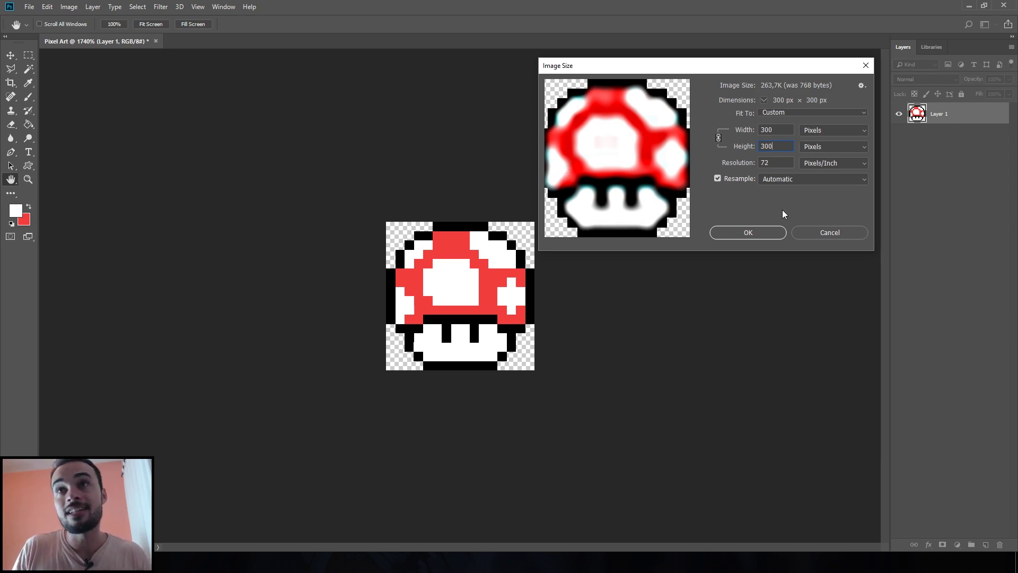
{"action": "left_click", "coordinate": [805, 178]}
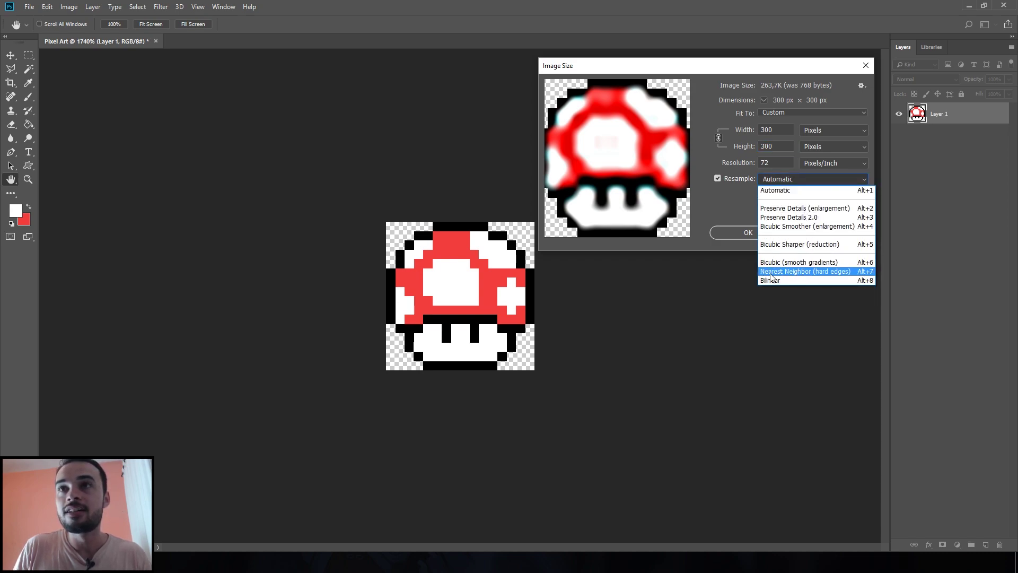
{"action": "left_click", "coordinate": [832, 273]}
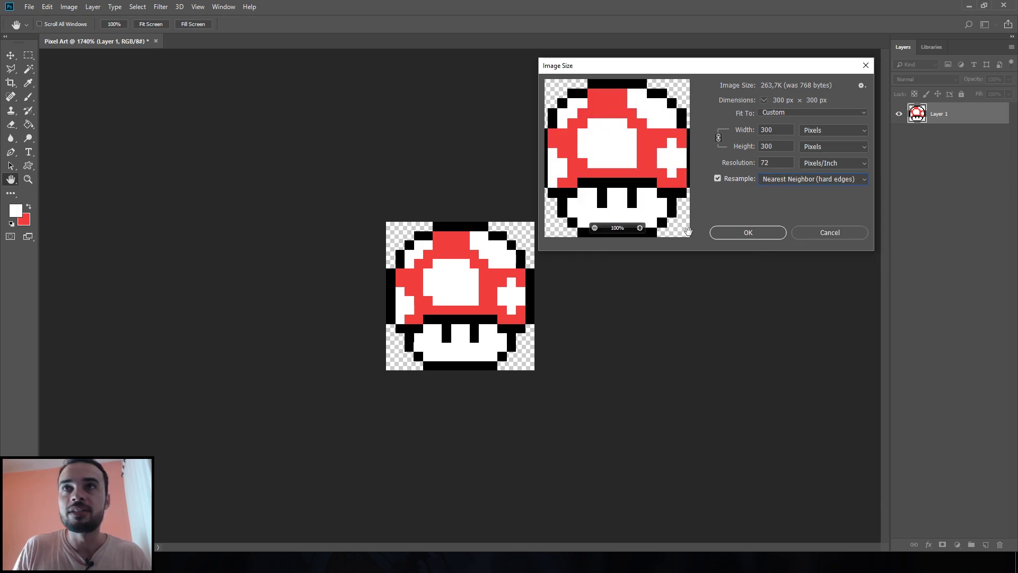
{"action": "left_click", "coordinate": [748, 233]}
Step: View the 300 px mushroom at 100% and zoom in and out to check its crisp edges
{"action": "key", "text": "z"}
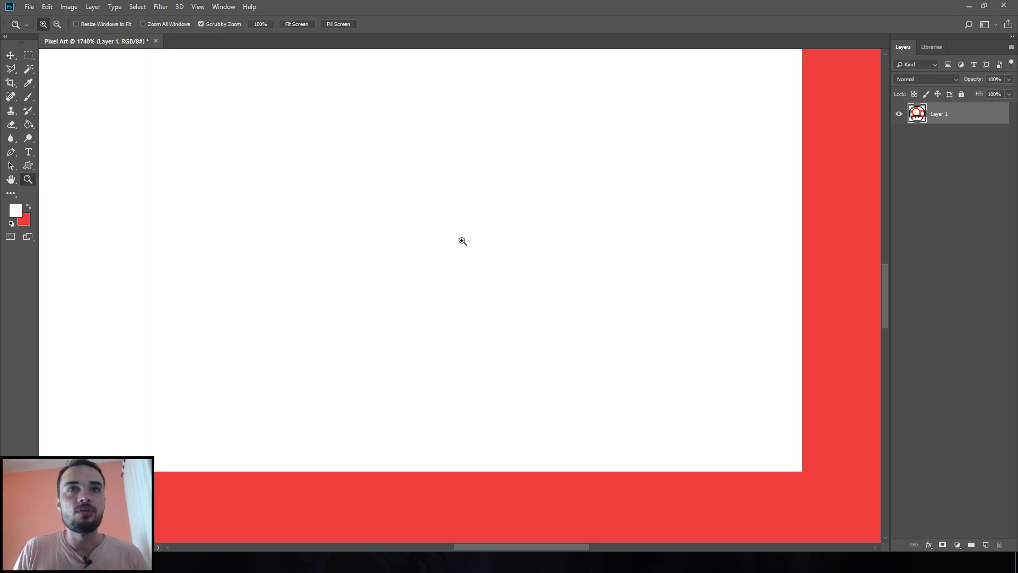
{"action": "right_click", "coordinate": [418, 234]}
{"action": "left_click", "coordinate": [474, 254]}
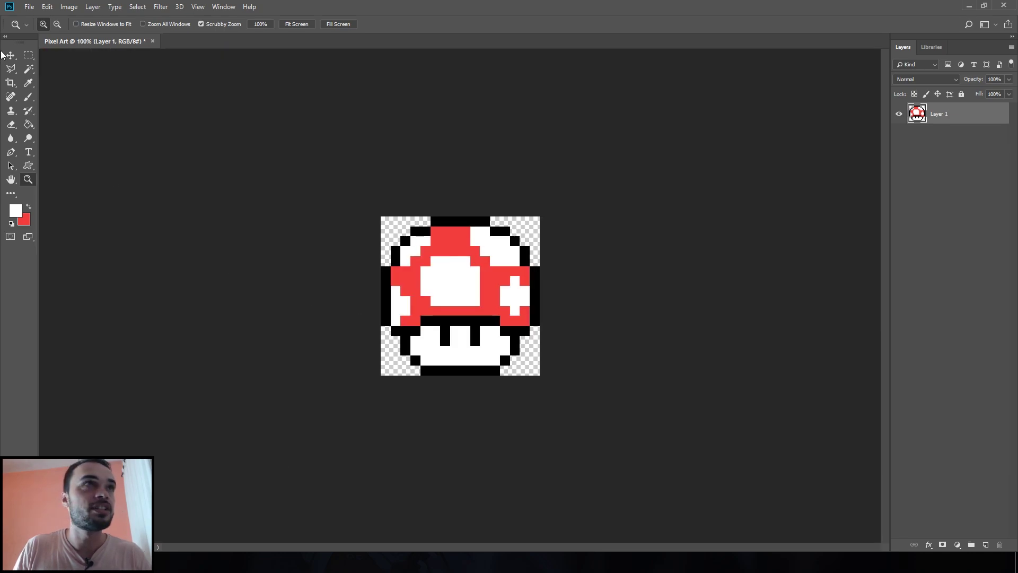
{"action": "left_click", "coordinate": [10, 55]}
{"action": "scroll", "coordinate": [511, 257], "scroll_direction": "up", "scroll_amount": 2}
{"action": "scroll", "coordinate": [507, 230], "scroll_direction": "up", "scroll_amount": 2}
{"action": "scroll", "coordinate": [507, 204], "scroll_direction": "up", "scroll_amount": 2}
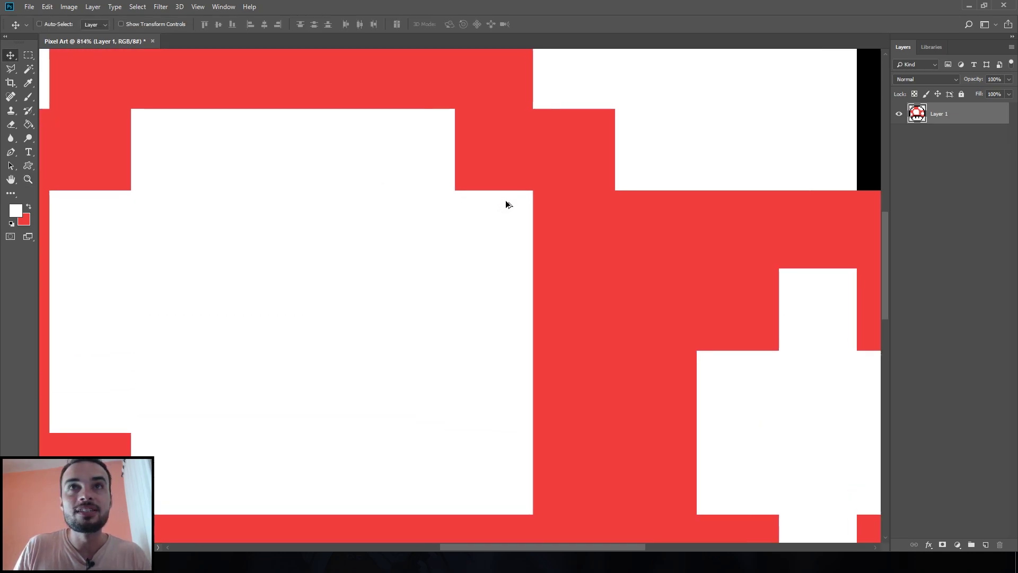
{"action": "scroll", "coordinate": [506, 204], "scroll_direction": "up", "scroll_amount": 2}
{"action": "scroll", "coordinate": [516, 244], "scroll_direction": "down", "scroll_amount": 2}
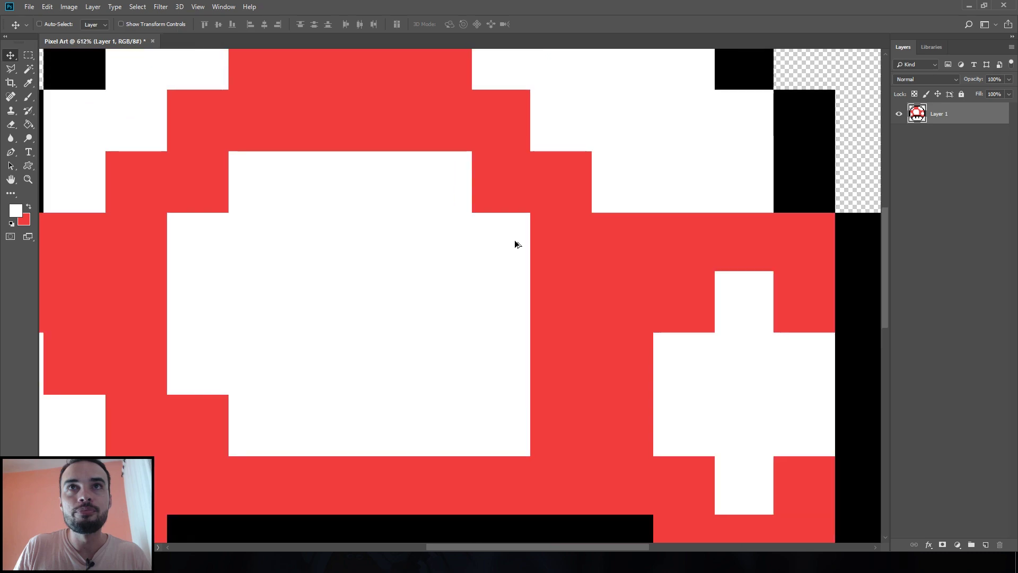
{"action": "scroll", "coordinate": [523, 254], "scroll_direction": "down", "scroll_amount": 2}
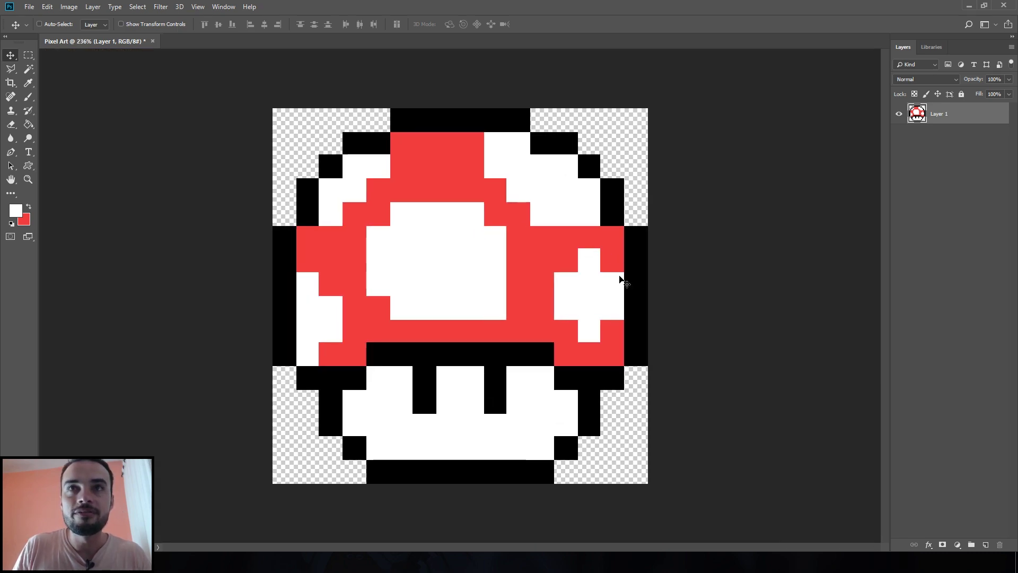
{"action": "scroll", "coordinate": [530, 334], "scroll_direction": "down", "scroll_amount": 3}
{"action": "scroll", "coordinate": [496, 326], "scroll_direction": "up", "scroll_amount": 2}
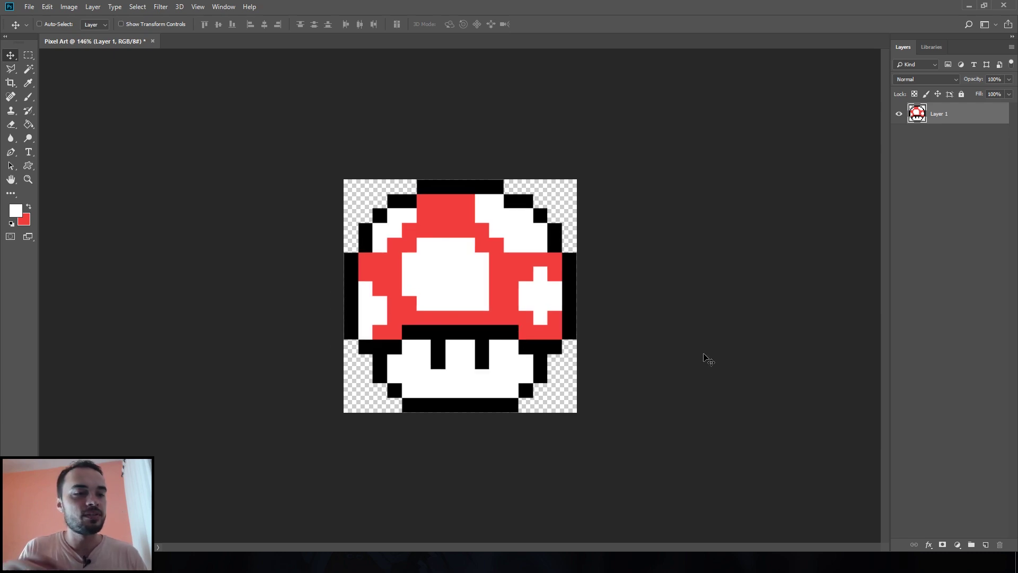
Step: Set the Save As file type to JPEG, briefly trying PNG first
{"action": "key", "text": "ctrl+shift+s"}
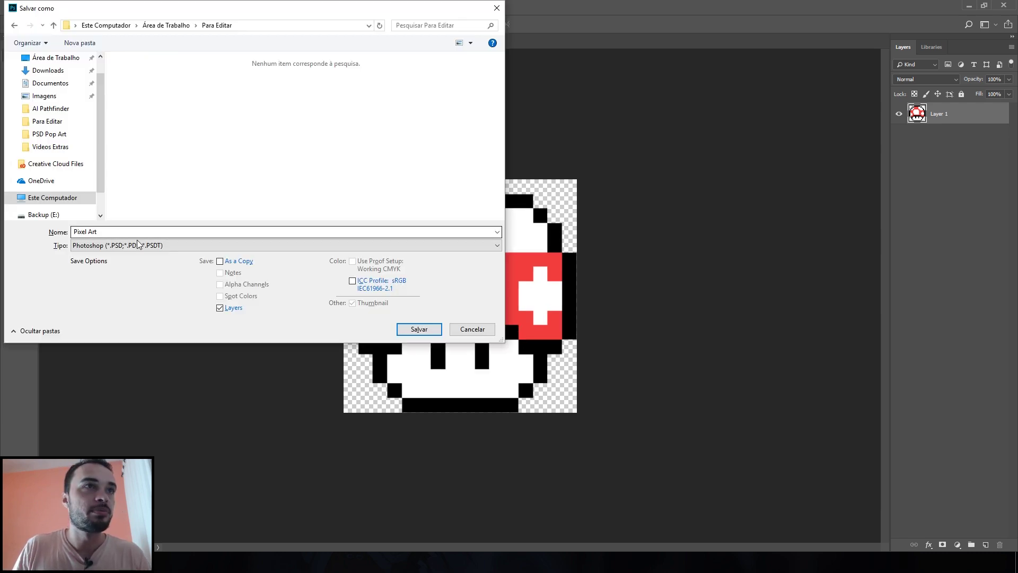
{"action": "left_click", "coordinate": [139, 245]}
{"action": "left_click", "coordinate": [127, 329]}
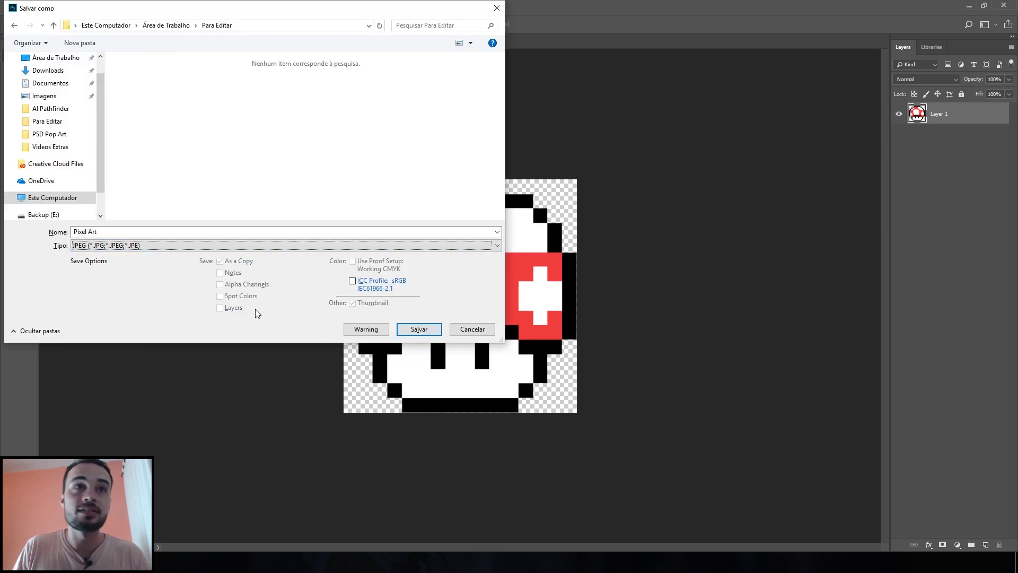
{"action": "left_click", "coordinate": [150, 246]}
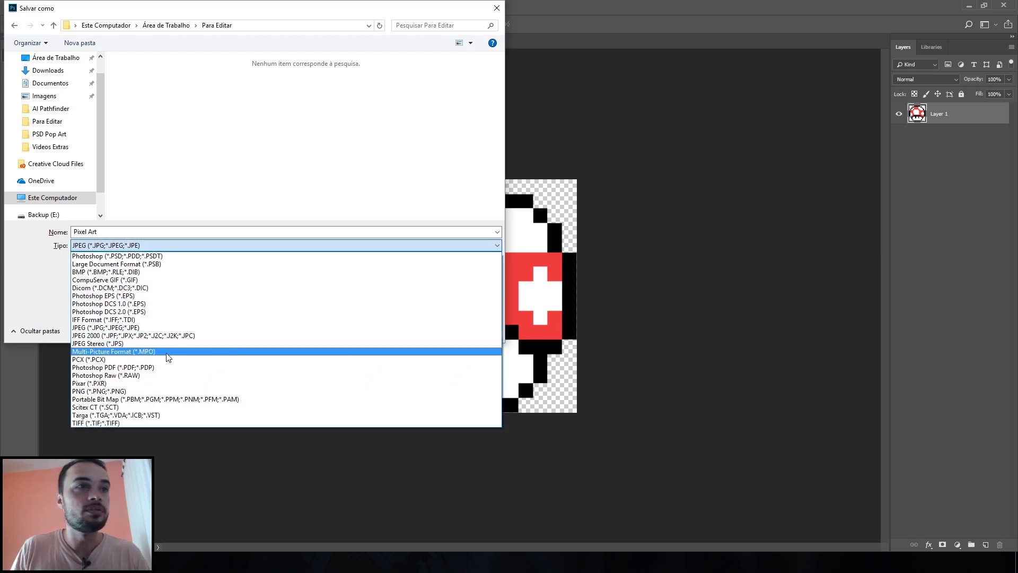
{"action": "left_click", "coordinate": [117, 393]}
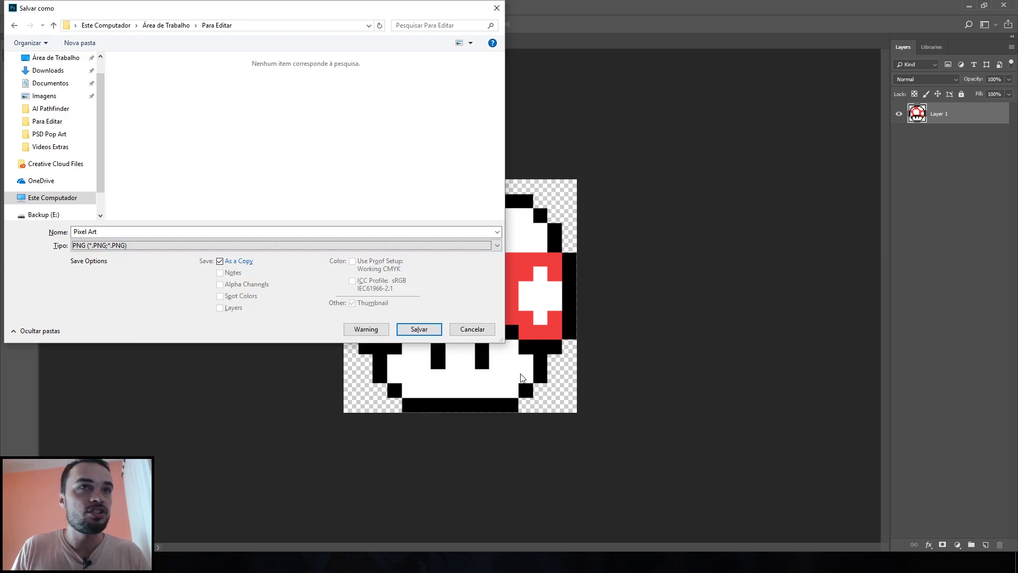
{"action": "left_click", "coordinate": [161, 248]}
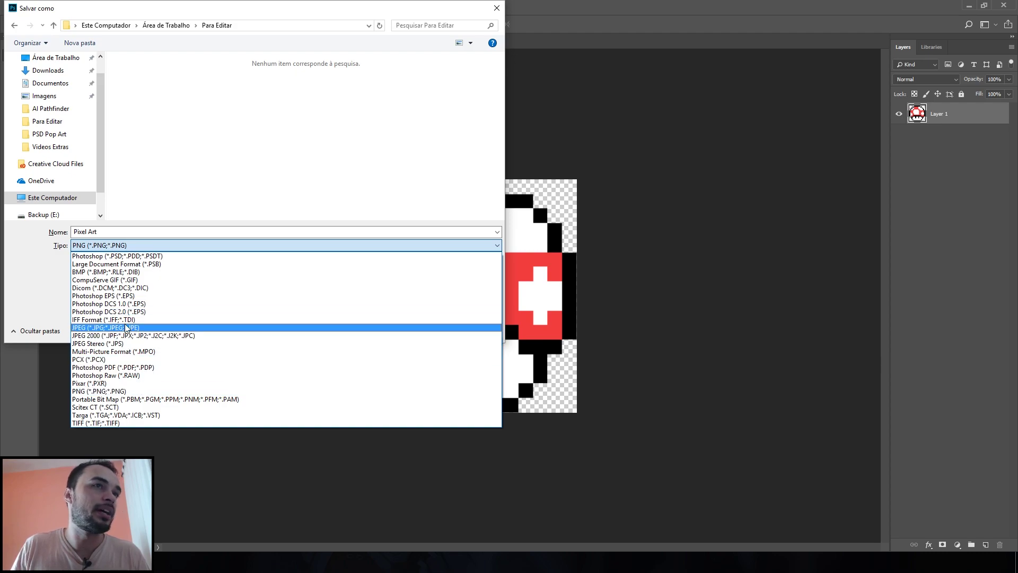
{"action": "left_click", "coordinate": [162, 326]}
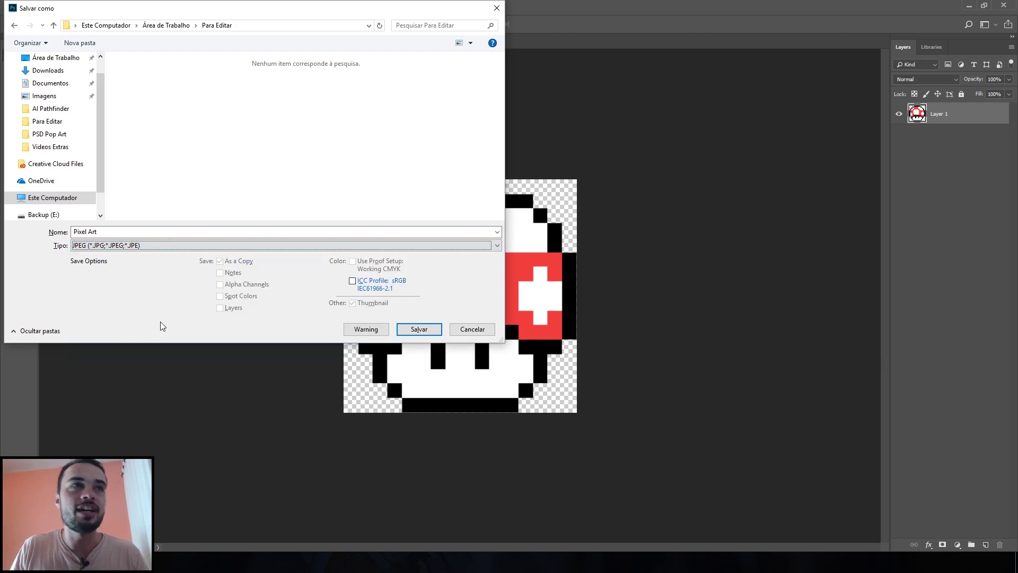
Step: Save the image as Pixel Art.jpg at maximum quality and view it at actual size
{"action": "left_click", "coordinate": [110, 236]}
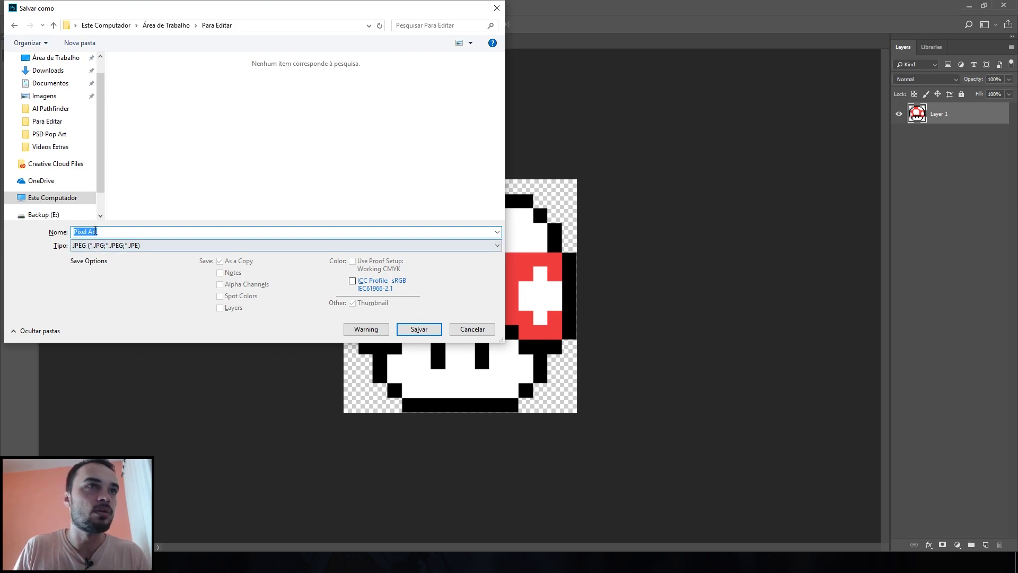
{"action": "left_click", "coordinate": [422, 333]}
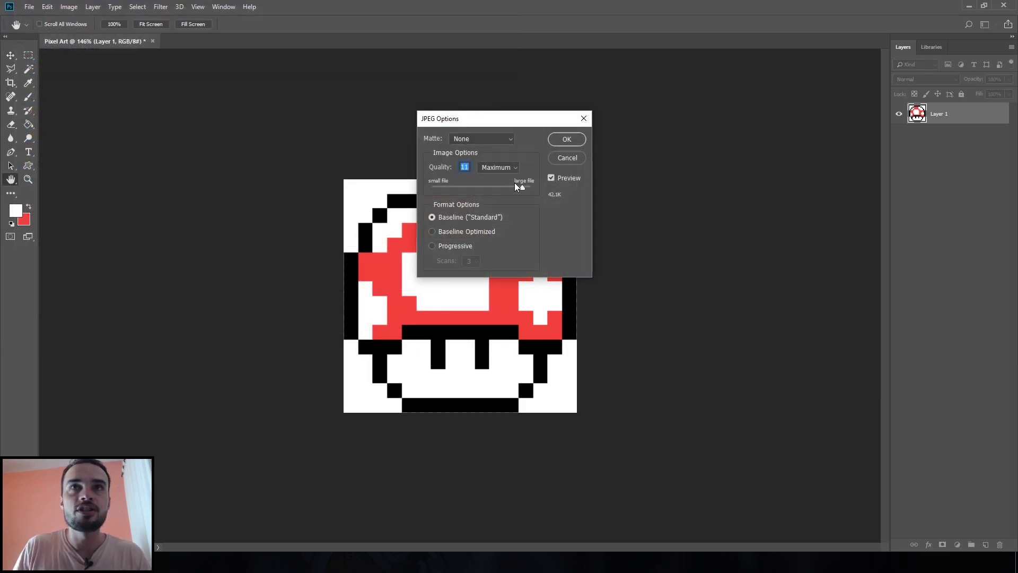
{"action": "left_click", "coordinate": [568, 141]}
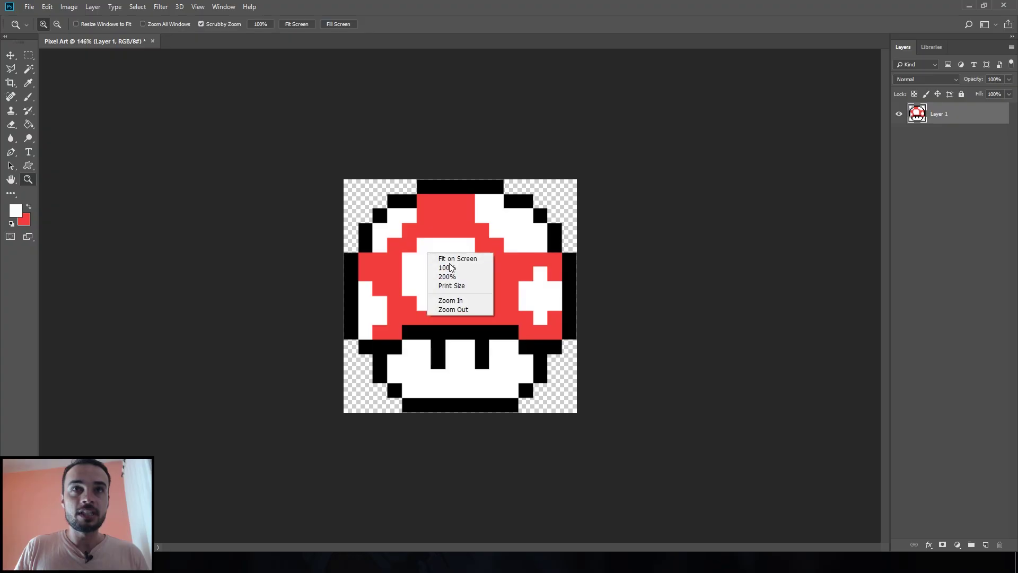
{"action": "left_click", "coordinate": [467, 268]}
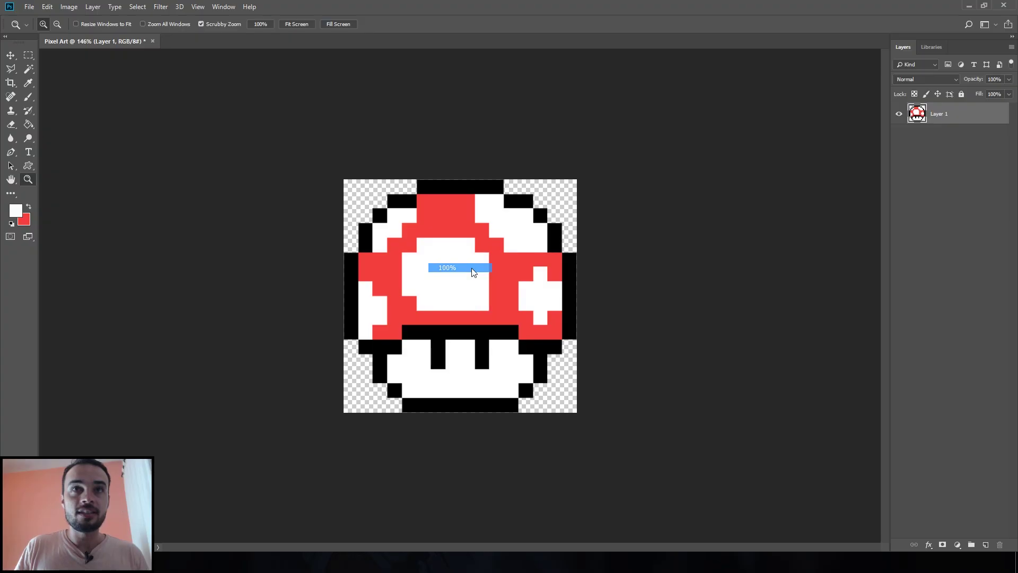
{"action": "left_click", "coordinate": [10, 55]}
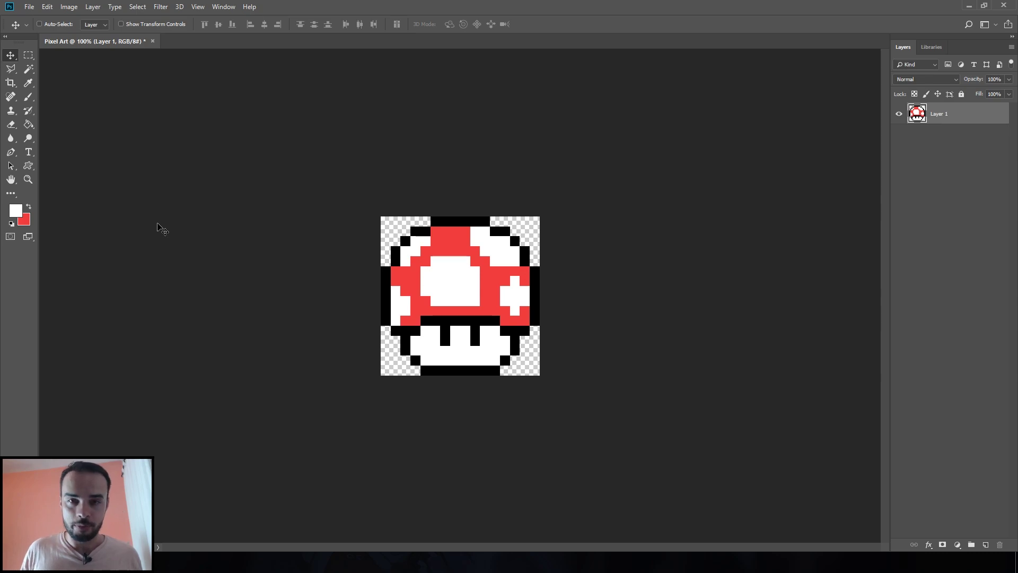